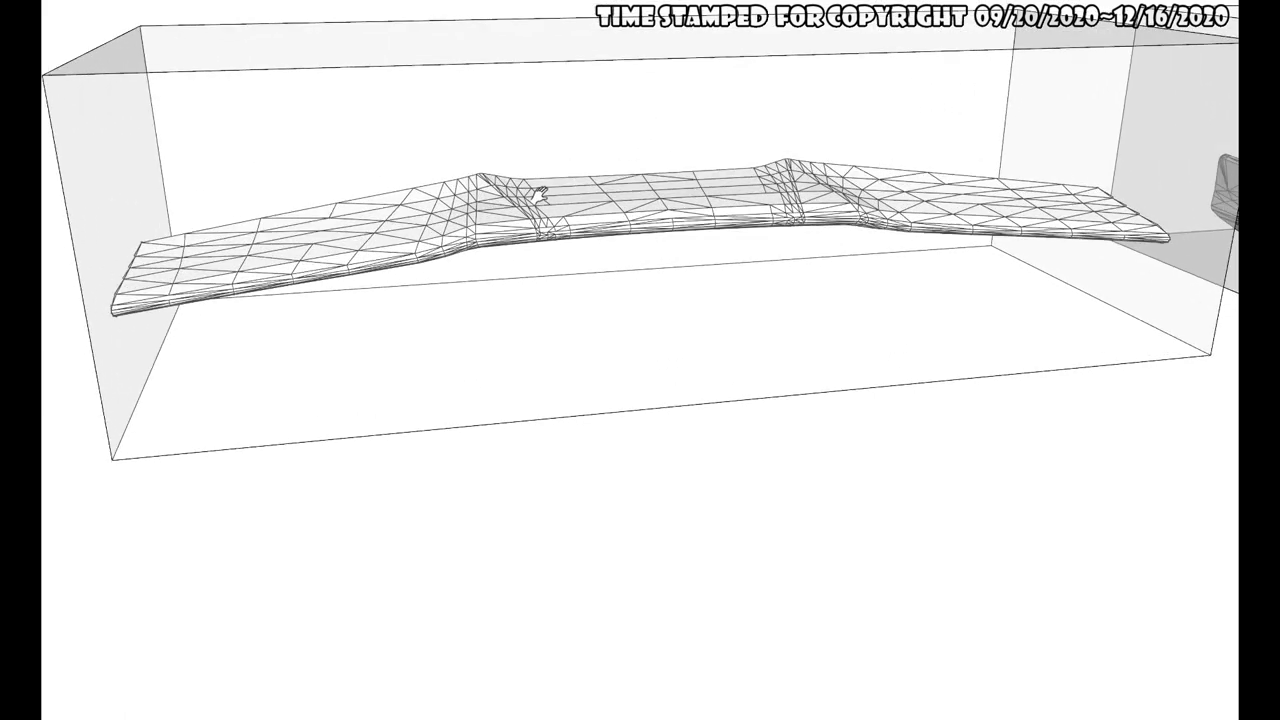
Step: Examine the wing mesh and the slotted support upright beneath it from several angles
{"action": "mouse_move", "coordinate": [833, 94]}
{"action": "middle_mouse_down"}
{"action": "mouse_move", "coordinate": [817, 391]}
{"action": "mouse_move", "coordinate": [794, 343]}
{"action": "mouse_move", "coordinate": [915, 288]}
{"action": "middle_mouse_up"}
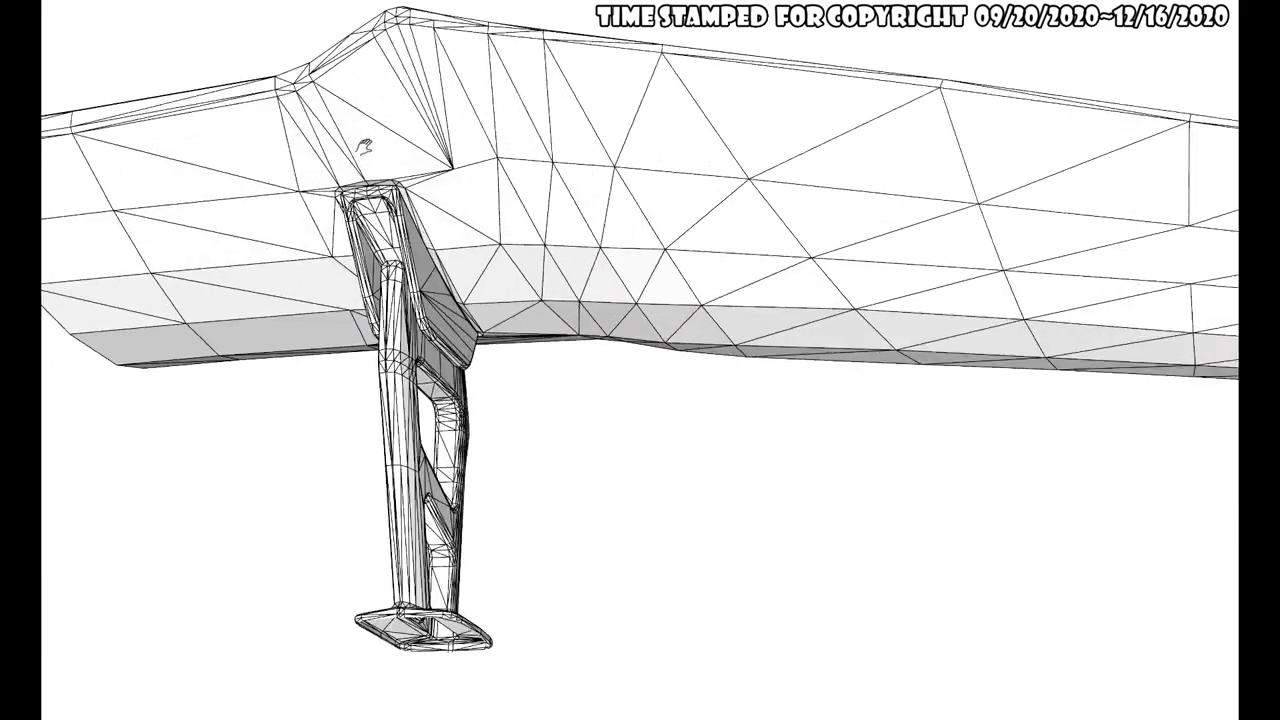
{"action": "mouse_move", "coordinate": [364, 147]}
{"action": "middle_mouse_down"}
{"action": "mouse_move", "coordinate": [588, 427]}
{"action": "mouse_move", "coordinate": [534, 498]}
{"action": "middle_mouse_up"}
{"action": "scroll", "coordinate": [530, 235], "scroll_direction": "down", "scroll_amount": 3}
{"action": "mouse_move", "coordinate": [455, 205]}
{"action": "middle_mouse_down"}
{"action": "mouse_move", "coordinate": [534, 189]}
{"action": "mouse_move", "coordinate": [410, 165]}
{"action": "middle_mouse_up"}
{"action": "mouse_move", "coordinate": [410, 165]}
{"action": "middle_mouse_down", "text": "shift"}
{"action": "mouse_move", "coordinate": [320, 167]}
{"action": "mouse_move", "coordinate": [503, 131]}
{"action": "mouse_move", "coordinate": [536, 178]}
{"action": "middle_mouse_up", "text": "shift"}
{"action": "scroll", "coordinate": [532, 190], "scroll_direction": "up", "scroll_amount": 2}
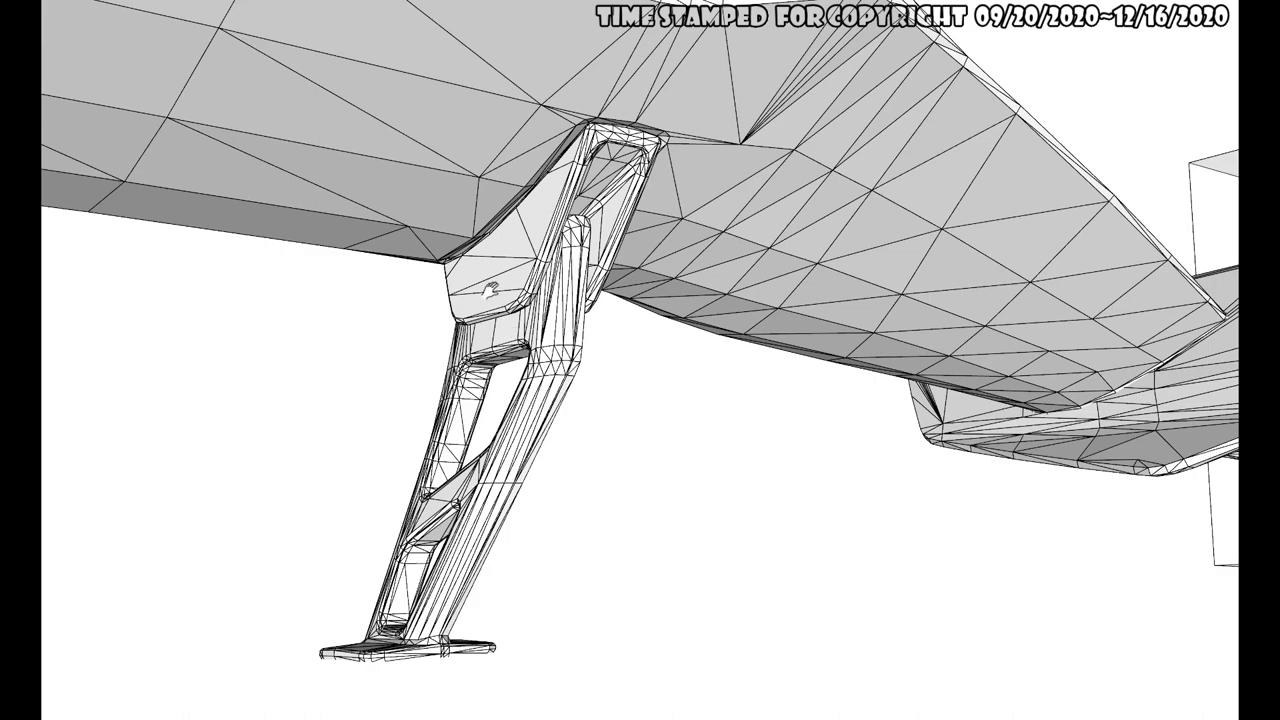
{"action": "middle_click_drag", "start_coordinate": [490, 290], "coordinate": [495, 270]}
{"action": "mouse_move", "coordinate": [489, 322]}
{"action": "middle_mouse_down"}
{"action": "mouse_move", "coordinate": [531, 214]}
{"action": "mouse_move", "coordinate": [200, 254]}
{"action": "mouse_move", "coordinate": [251, 263]}
{"action": "middle_mouse_up"}
{"action": "scroll", "coordinate": [570, 265], "scroll_direction": "up", "scroll_amount": 3}
{"action": "middle_click_drag", "start_coordinate": [570, 265], "coordinate": [553, 270], "text": "shift"}
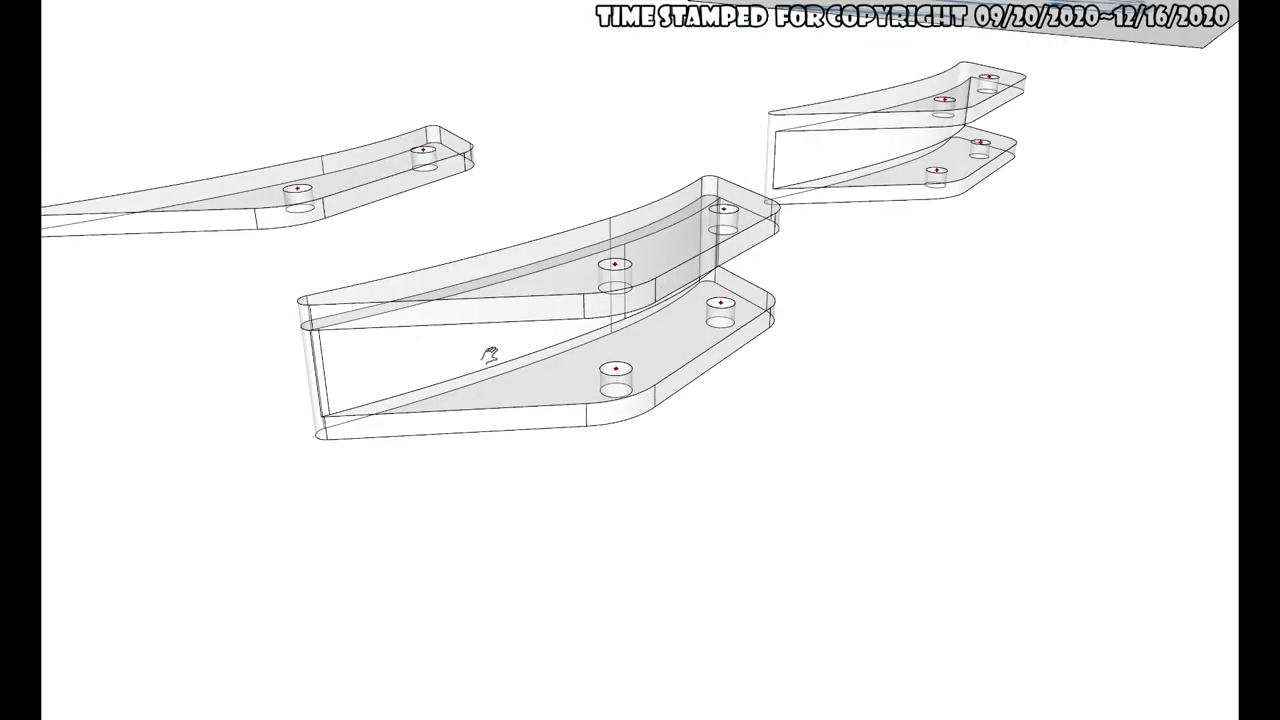
Step: Examine the mounting brackets with drilled holes and how one fits over the upright under the wing
{"action": "scroll", "coordinate": [490, 355], "scroll_direction": "down", "scroll_amount": 2}
{"action": "scroll", "coordinate": [737, 257], "scroll_direction": "down", "scroll_amount": 5}
{"action": "middle_click_drag", "start_coordinate": [905, 120], "coordinate": [700, 329], "text": "shift"}
{"action": "scroll", "coordinate": [700, 329], "scroll_direction": "up", "scroll_amount": 4}
{"action": "middle_click_drag", "start_coordinate": [865, 225], "coordinate": [767, 280], "text": "shift"}
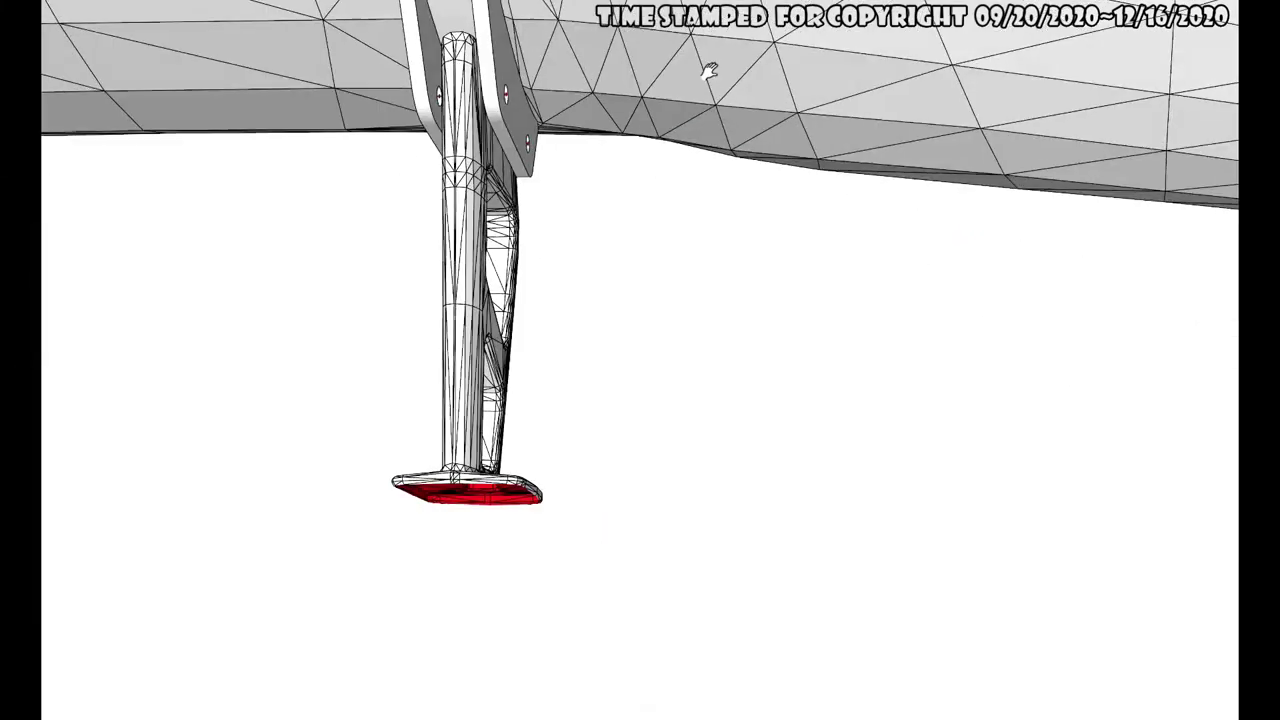
{"action": "middle_click_drag", "start_coordinate": [710, 71], "coordinate": [890, 428], "text": "shift"}
{"action": "middle_click_drag", "start_coordinate": [651, 306], "coordinate": [445, 216]}
{"action": "scroll", "coordinate": [623, 308], "scroll_direction": "up", "scroll_amount": 4}
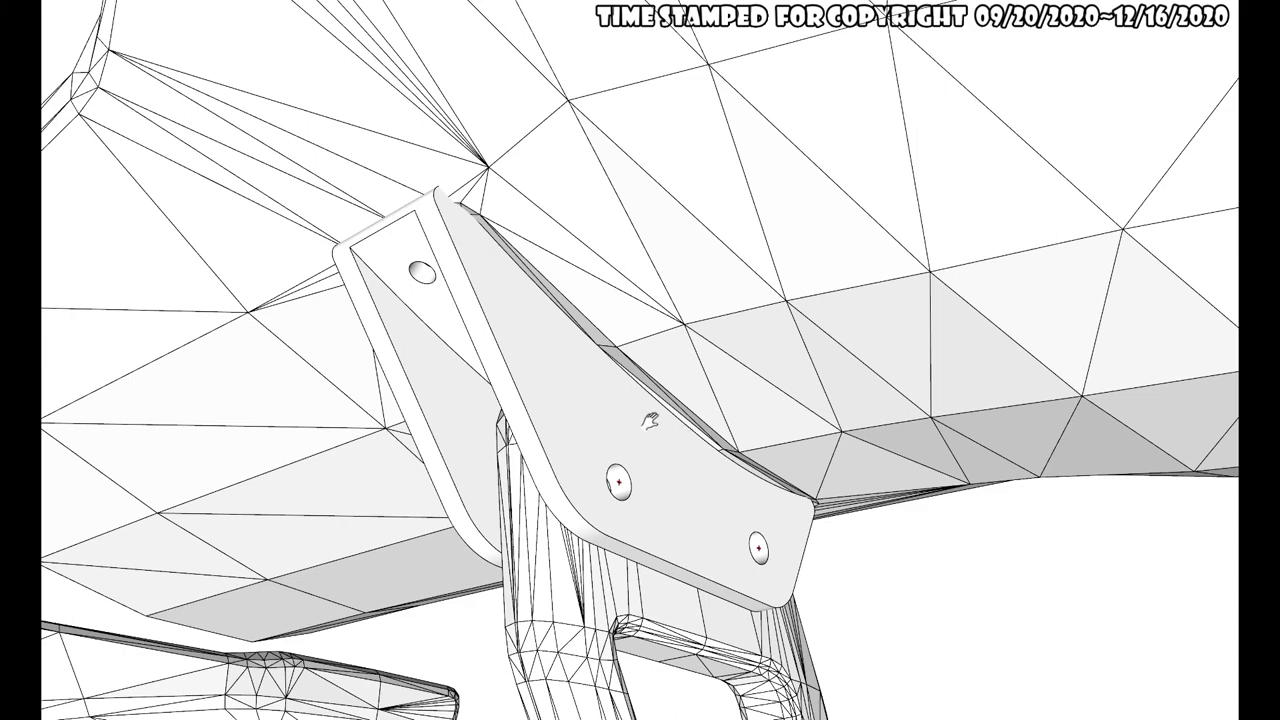
Step: Delete the mounting bracket to look at the wing recess behind it and undo the deletion
{"action": "key", "text": "Delete"}
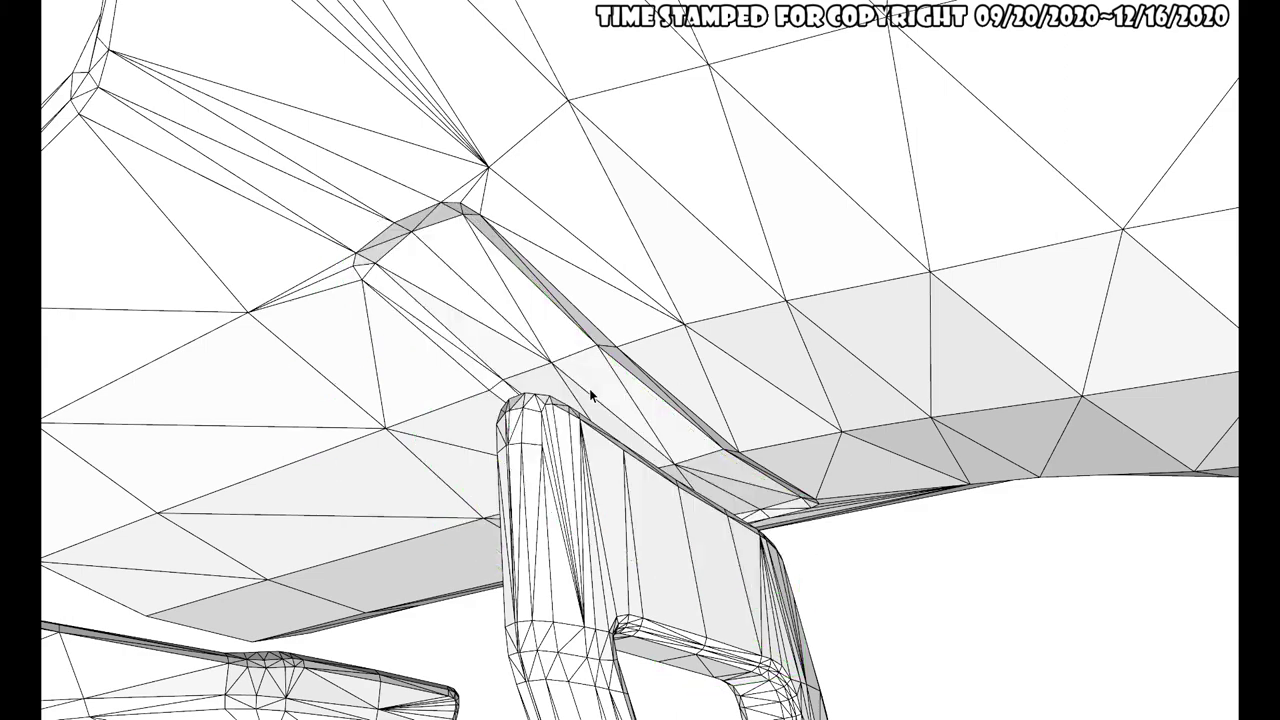
{"action": "middle_click_drag", "start_coordinate": [593, 363], "coordinate": [903, 373]}
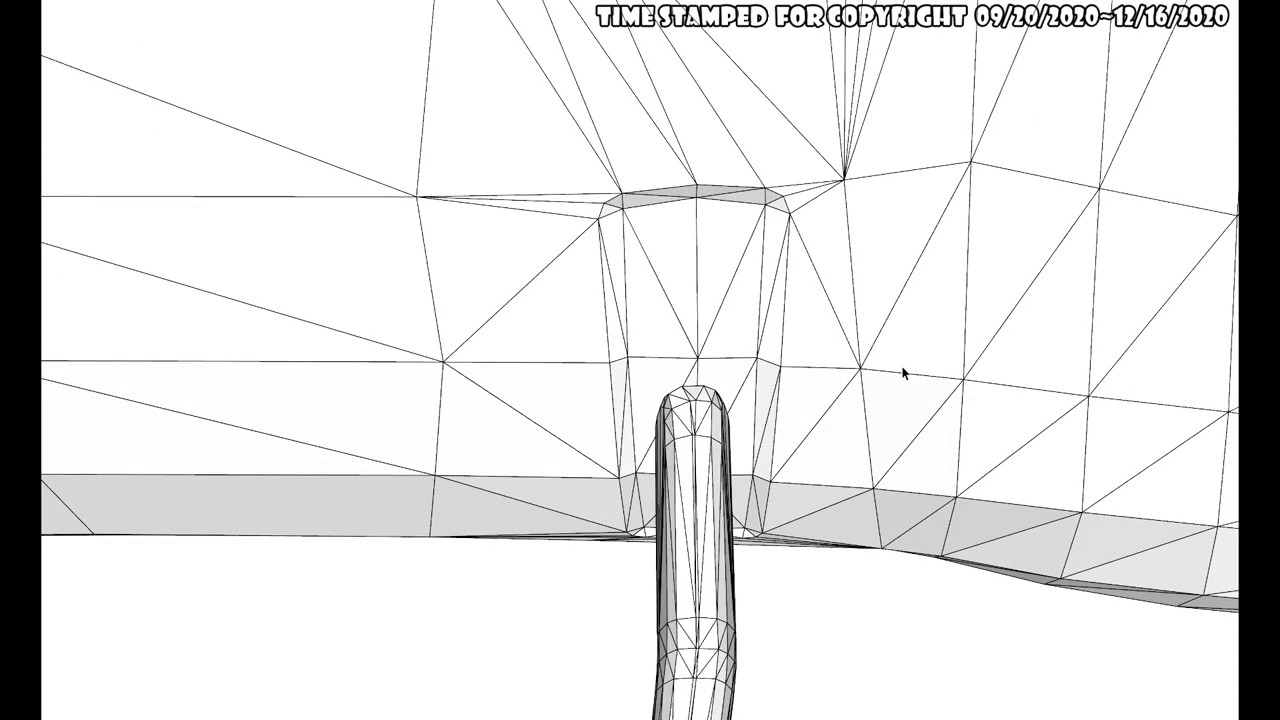
{"action": "key", "text": "ctrl+z"}
Step: Inspect the wing underside with its bracket, upright and end plate, both overall and around the bracket joint
{"action": "scroll", "coordinate": [877, 345], "scroll_direction": "down", "scroll_amount": 8}
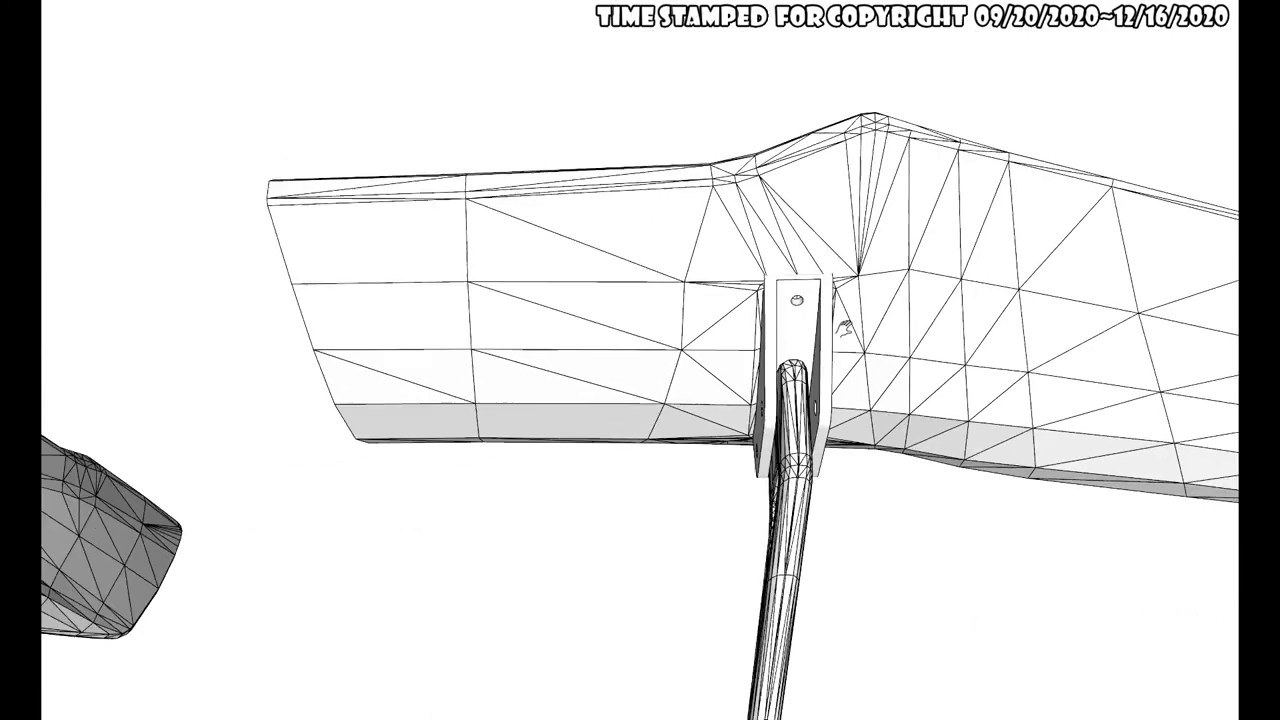
{"action": "scroll", "coordinate": [869, 322], "scroll_direction": "down", "scroll_amount": 2}
{"action": "middle_click_drag", "start_coordinate": [356, 340], "coordinate": [445, 332], "text": "shift"}
{"action": "scroll", "coordinate": [438, 330], "scroll_direction": "up", "scroll_amount": 7}
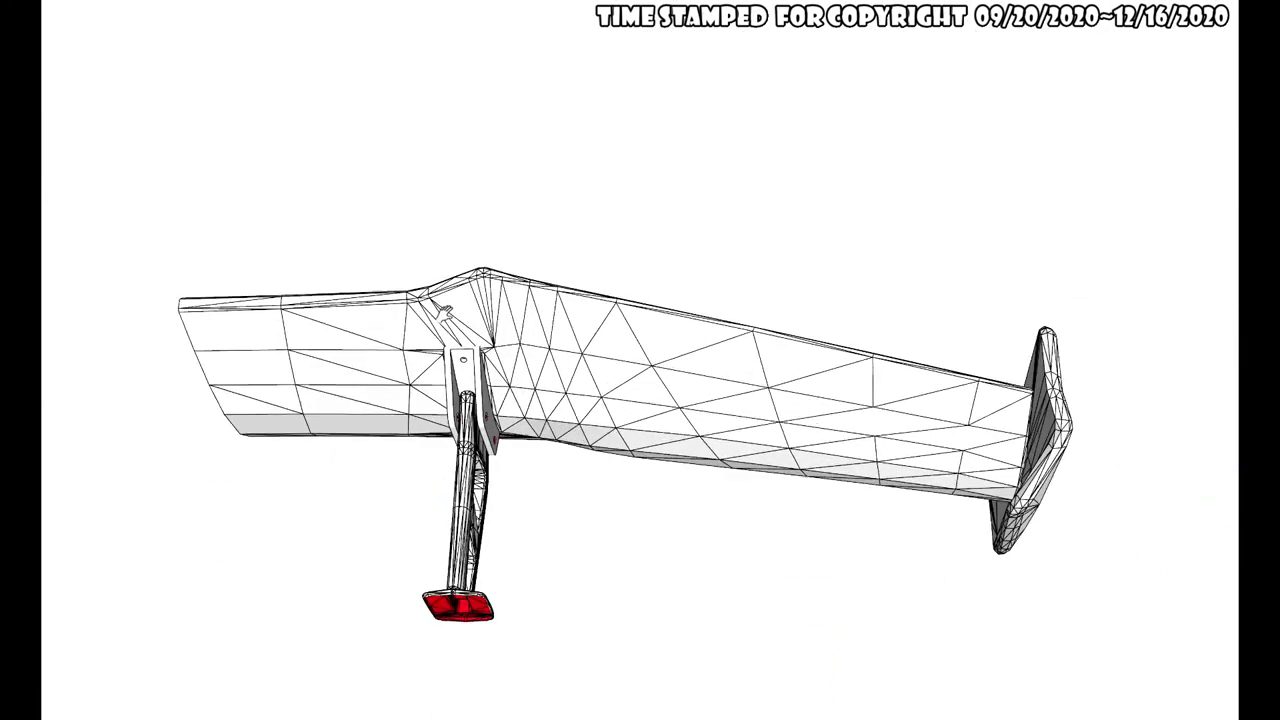
{"action": "scroll", "coordinate": [497, 373], "scroll_direction": "up", "scroll_amount": 2}
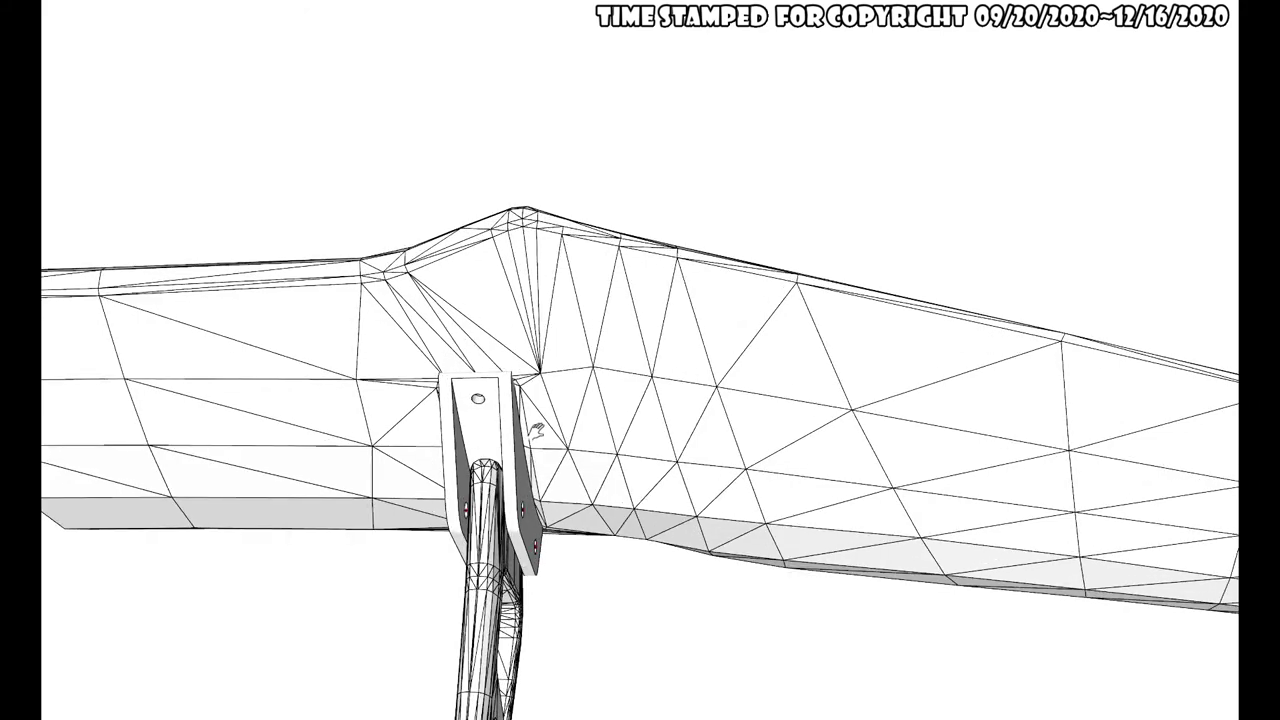
{"action": "middle_click_drag", "start_coordinate": [536, 430], "coordinate": [660, 253]}
{"action": "scroll", "coordinate": [490, 460], "scroll_direction": "up", "scroll_amount": 5}
{"action": "scroll", "coordinate": [643, 487], "scroll_direction": "down", "scroll_amount": 6}
{"action": "scroll", "coordinate": [660, 253], "scroll_direction": "up", "scroll_amount": 1}
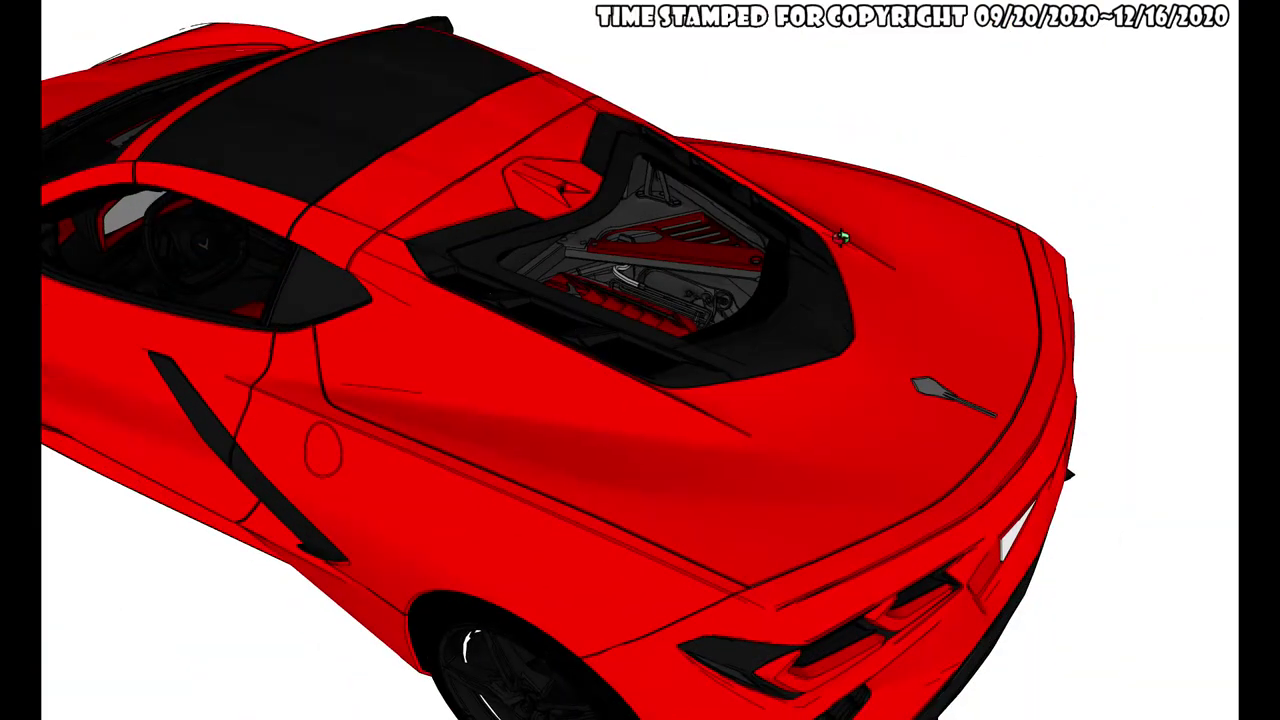
Step: Examine the red car's rear deck and the tan wing with forked supports from the side, rear and above
{"action": "scroll", "coordinate": [900, 270], "scroll_direction": "up", "scroll_amount": 2}
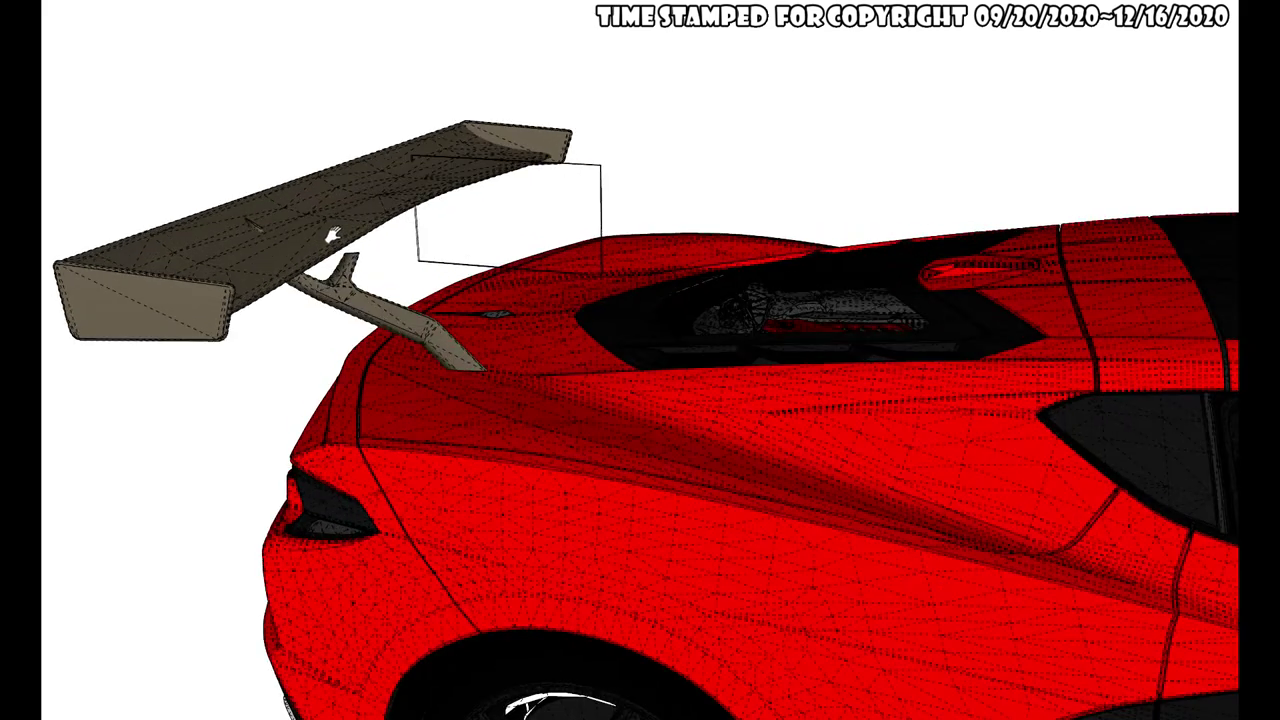
{"action": "middle_click_drag", "start_coordinate": [275, 202], "coordinate": [460, 88]}
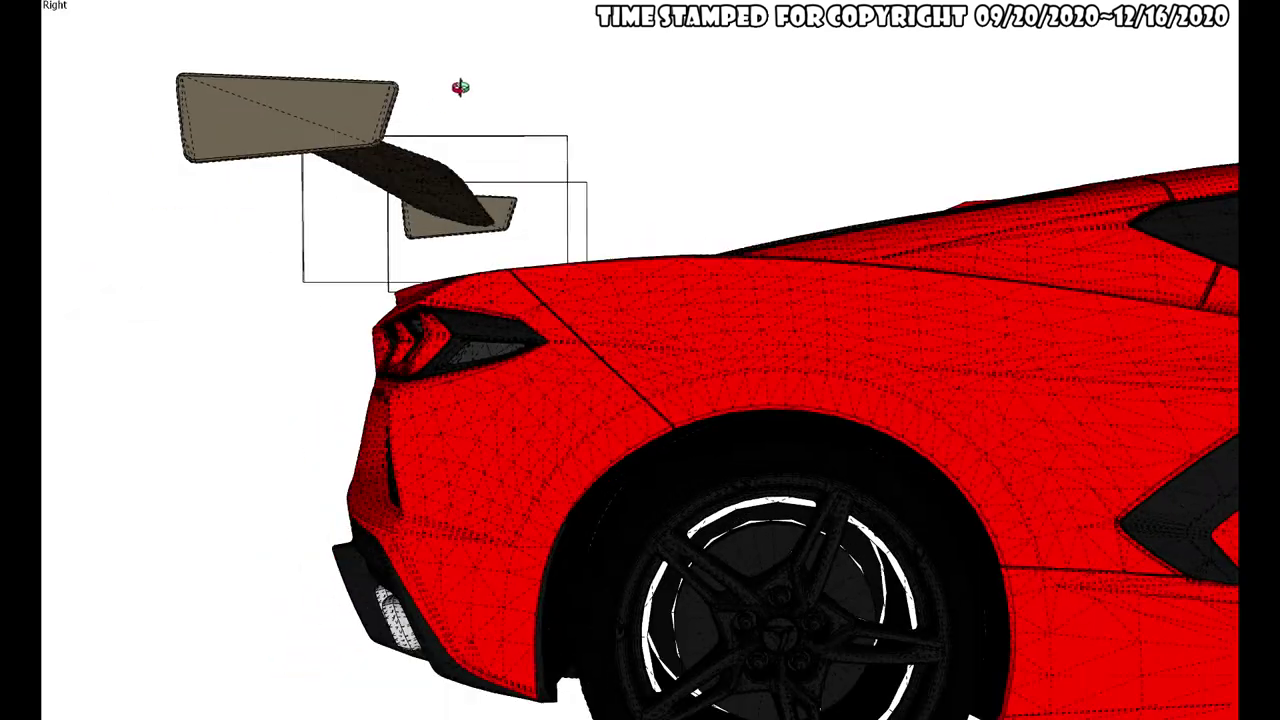
{"action": "middle_click_drag", "start_coordinate": [420, 222], "coordinate": [907, 304]}
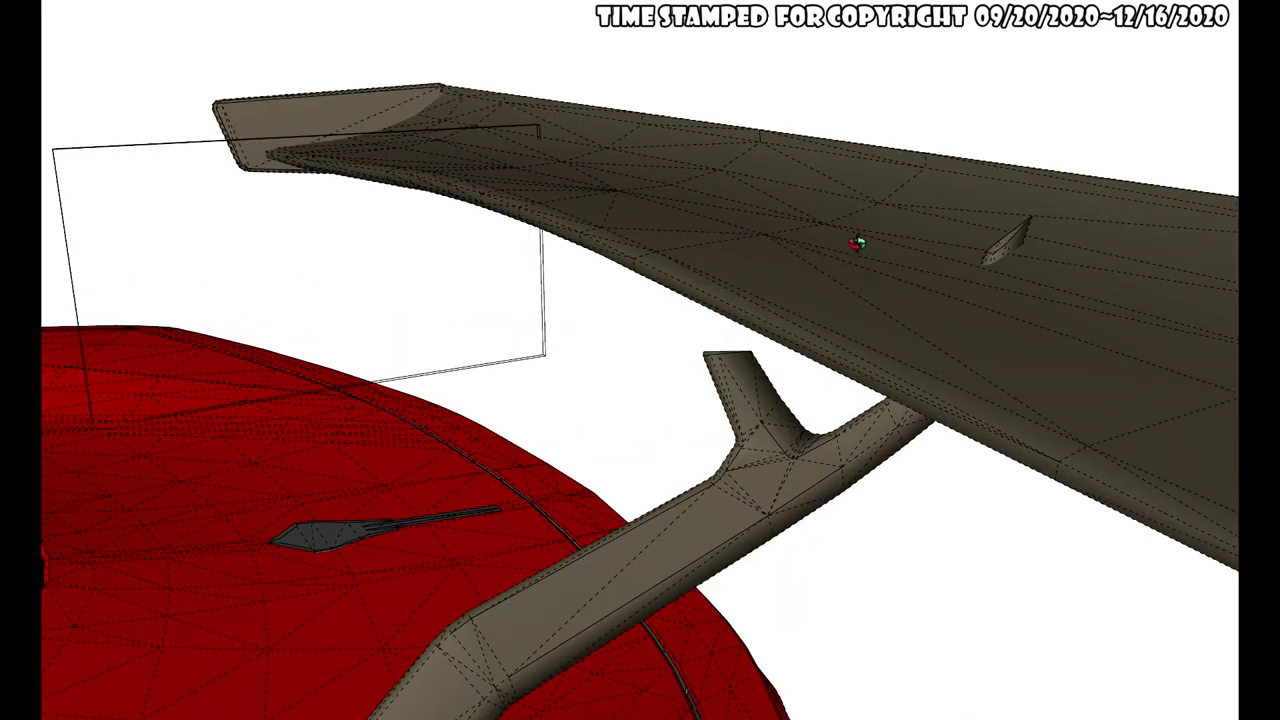
{"action": "middle_click_drag", "start_coordinate": [857, 243], "coordinate": [792, 254]}
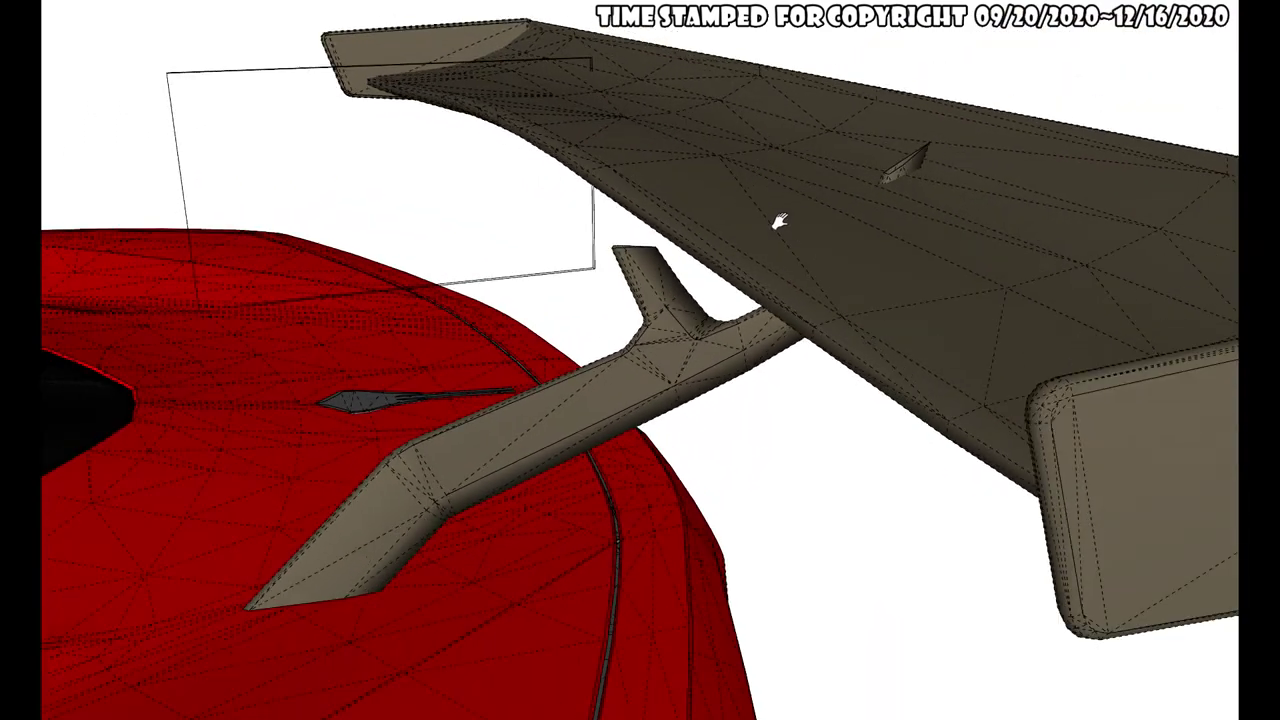
{"action": "scroll", "coordinate": [779, 221], "scroll_direction": "down", "scroll_amount": 5}
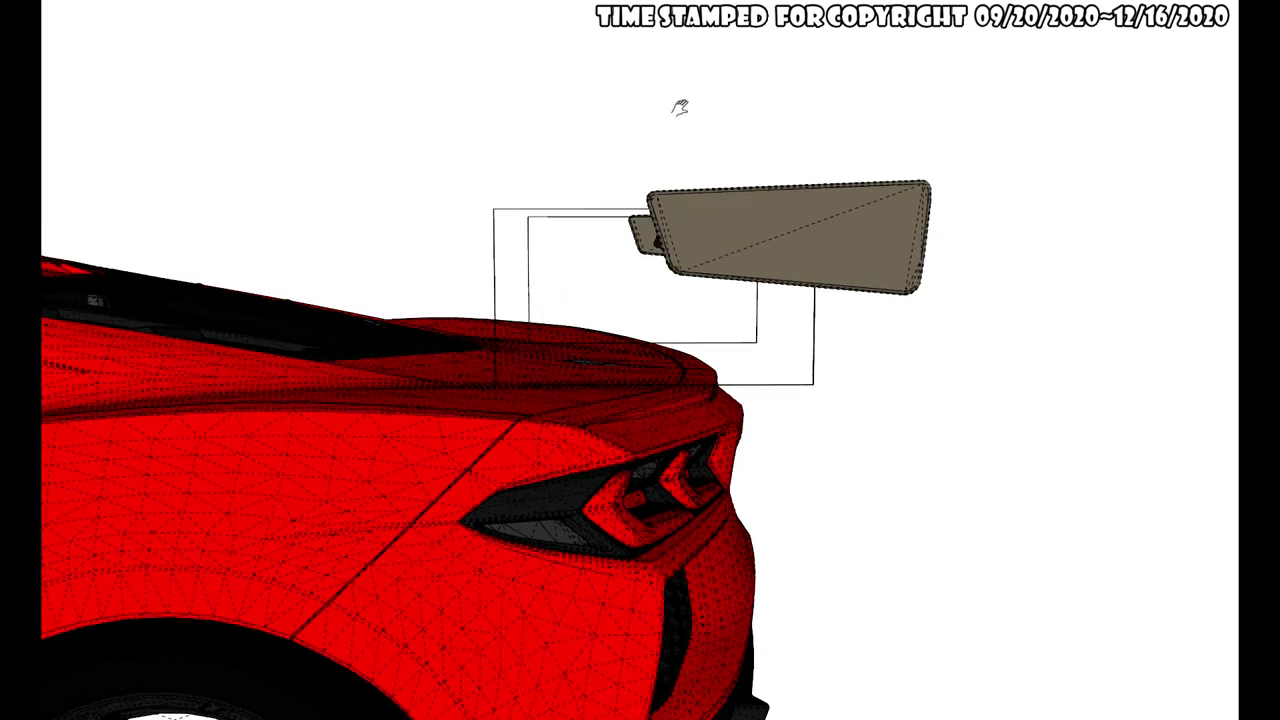
{"action": "middle_click_drag", "start_coordinate": [652, 262], "coordinate": [690, 605]}
{"action": "middle_click_drag", "start_coordinate": [521, 497], "coordinate": [576, 263]}
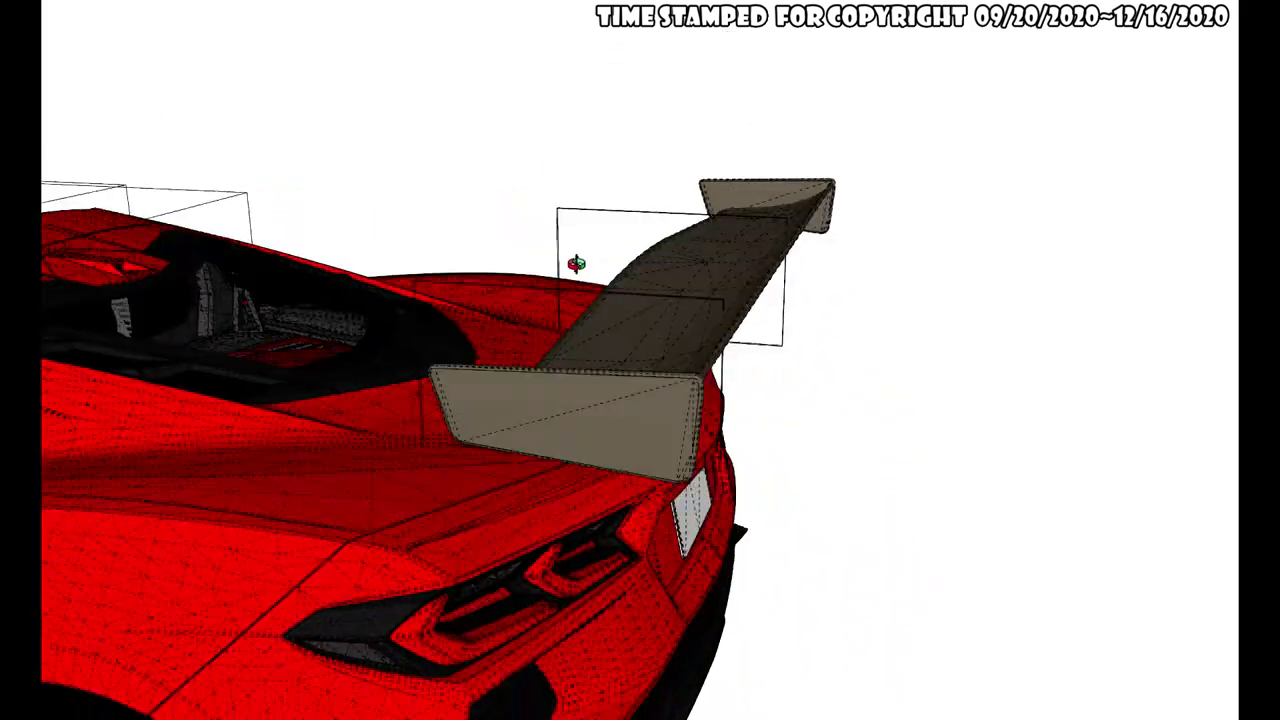
{"action": "middle_click_drag", "start_coordinate": [526, 178], "coordinate": [320, 224]}
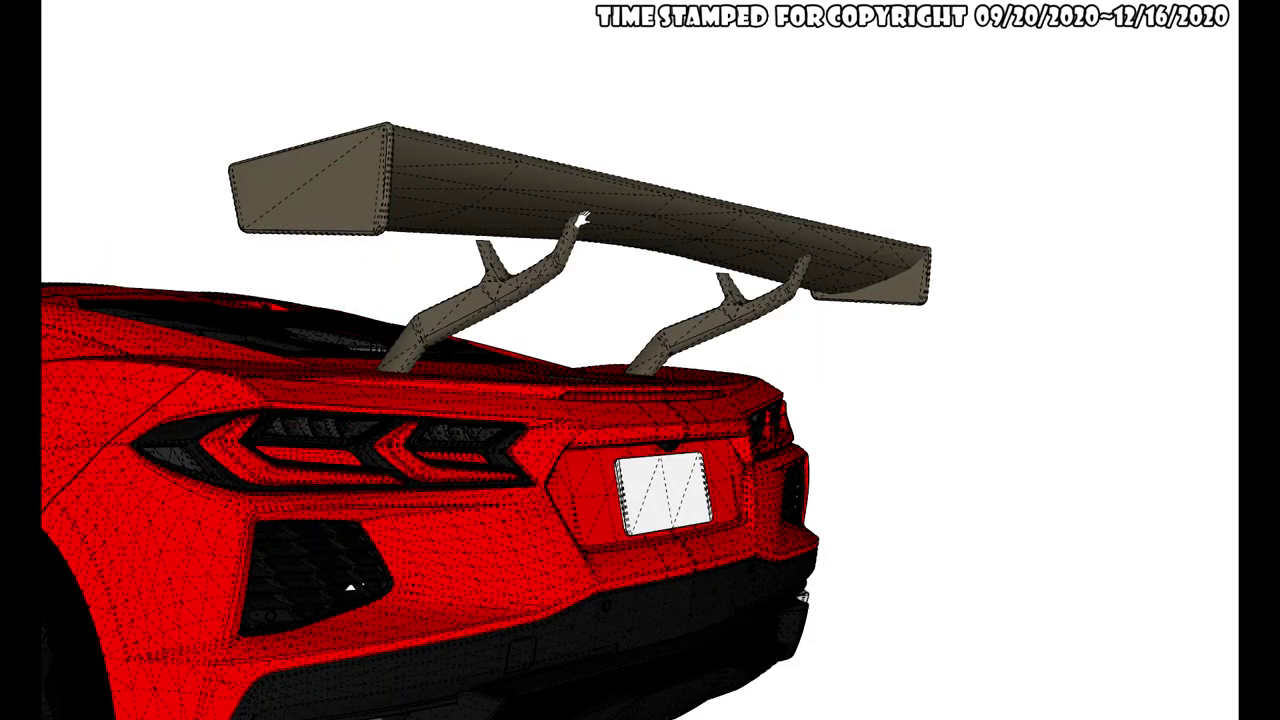
{"action": "middle_click_drag", "start_coordinate": [684, 221], "coordinate": [855, 220]}
{"action": "middle_click_drag", "start_coordinate": [992, 304], "coordinate": [676, 420]}
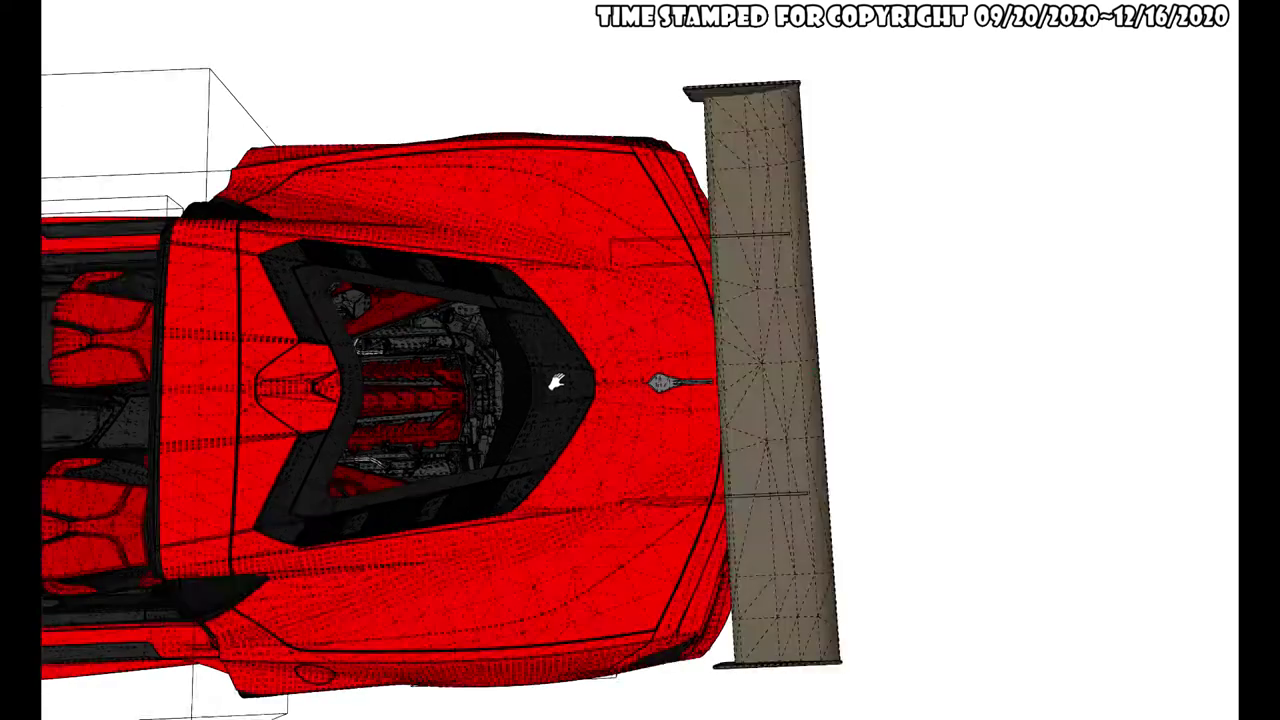
{"action": "middle_click_drag", "start_coordinate": [568, 400], "coordinate": [698, 219]}
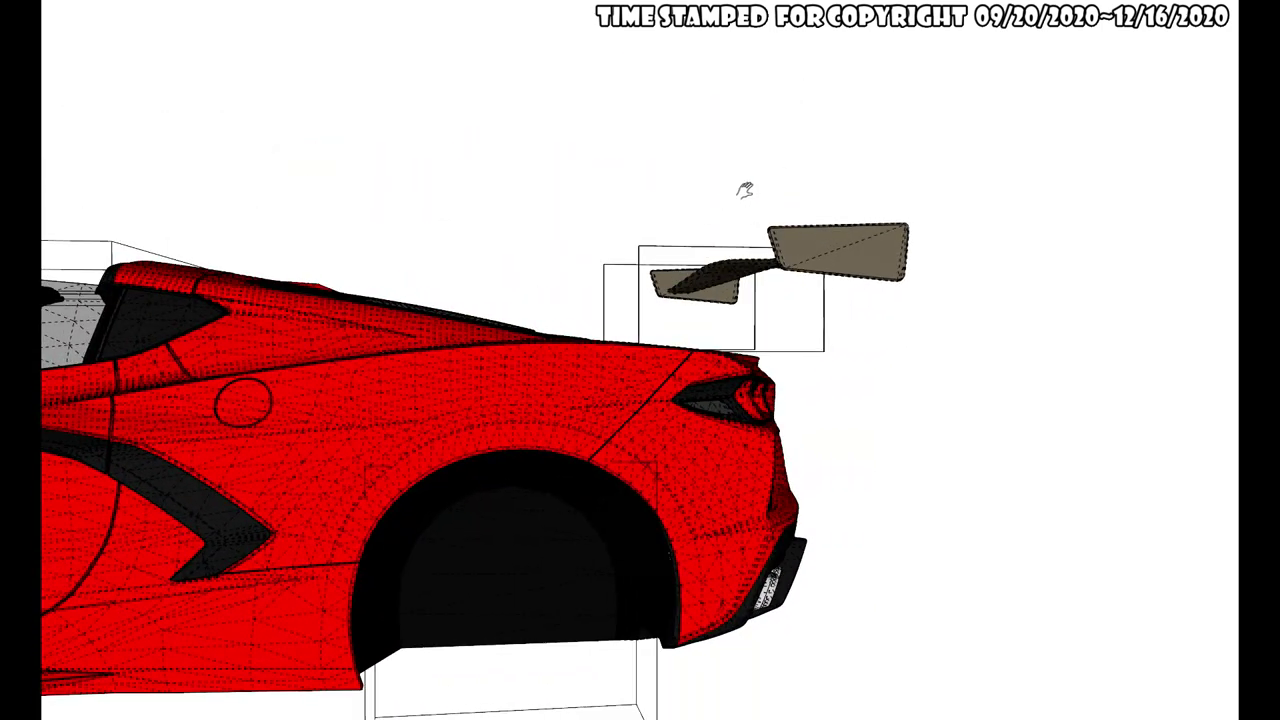
{"action": "left_click", "coordinate": [245, 0]}
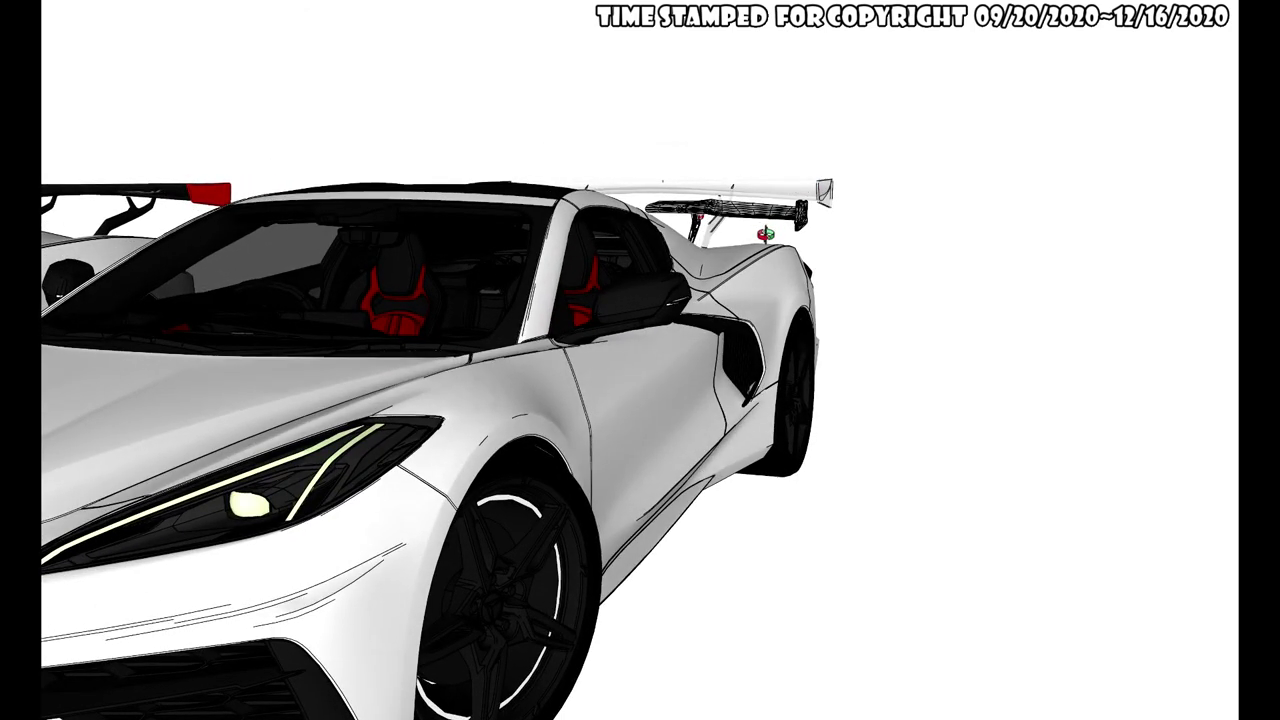
Step: Compare the black and white rear wings on the white car and examine the separate curved wing plates
{"action": "middle_click_drag", "start_coordinate": [765, 234], "coordinate": [757, 515]}
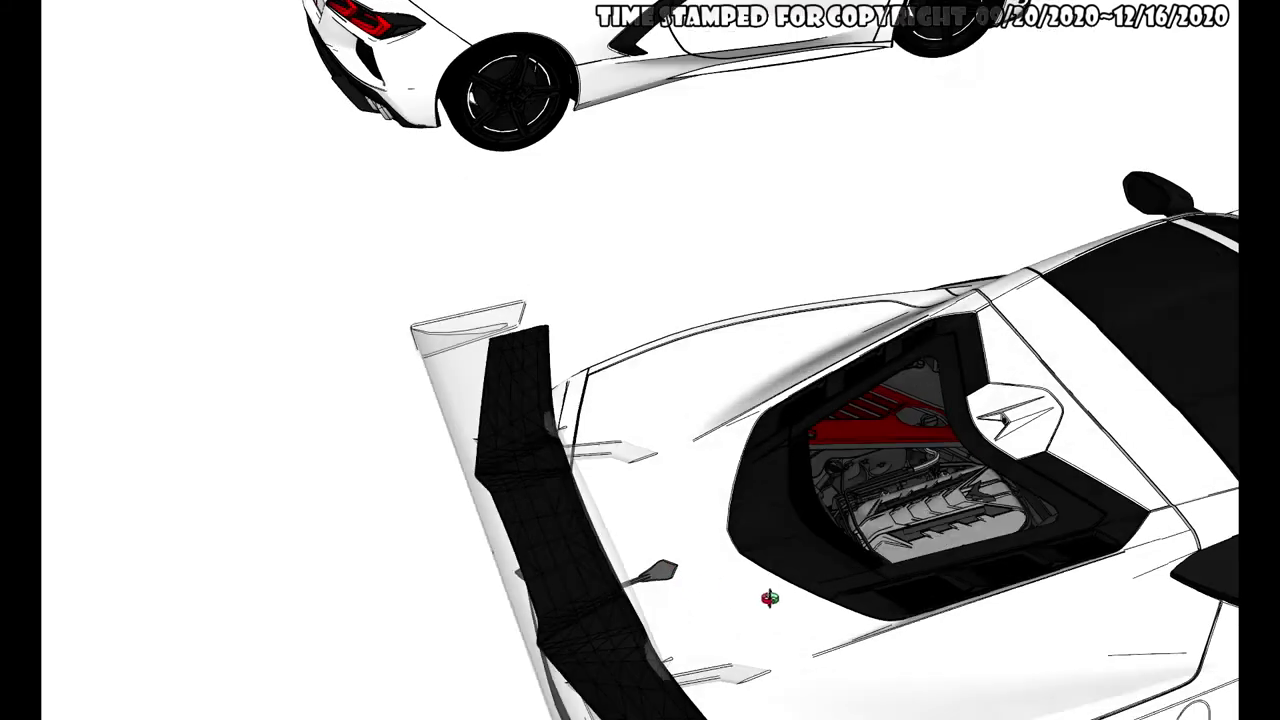
{"action": "scroll", "coordinate": [906, 515], "scroll_direction": "down", "scroll_amount": 3}
{"action": "middle_click_drag", "start_coordinate": [262, 184], "coordinate": [632, 488], "text": "shift"}
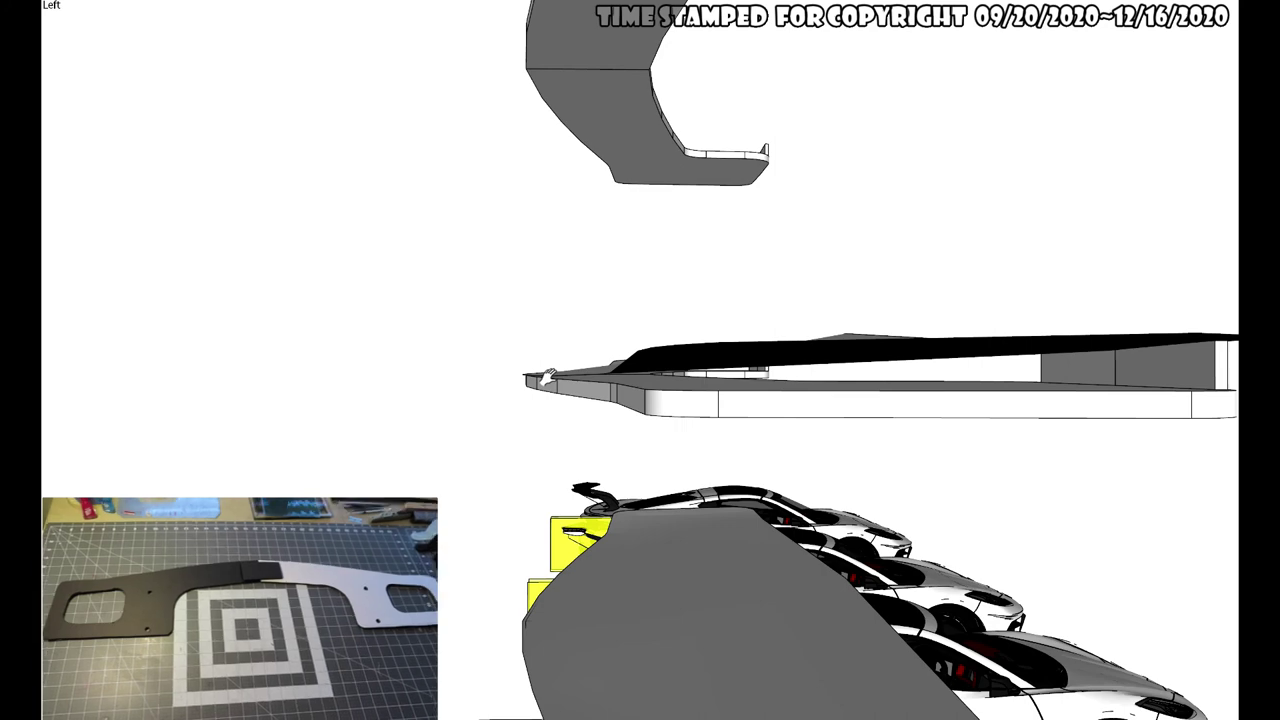
{"action": "middle_click_drag", "start_coordinate": [543, 377], "coordinate": [766, 329]}
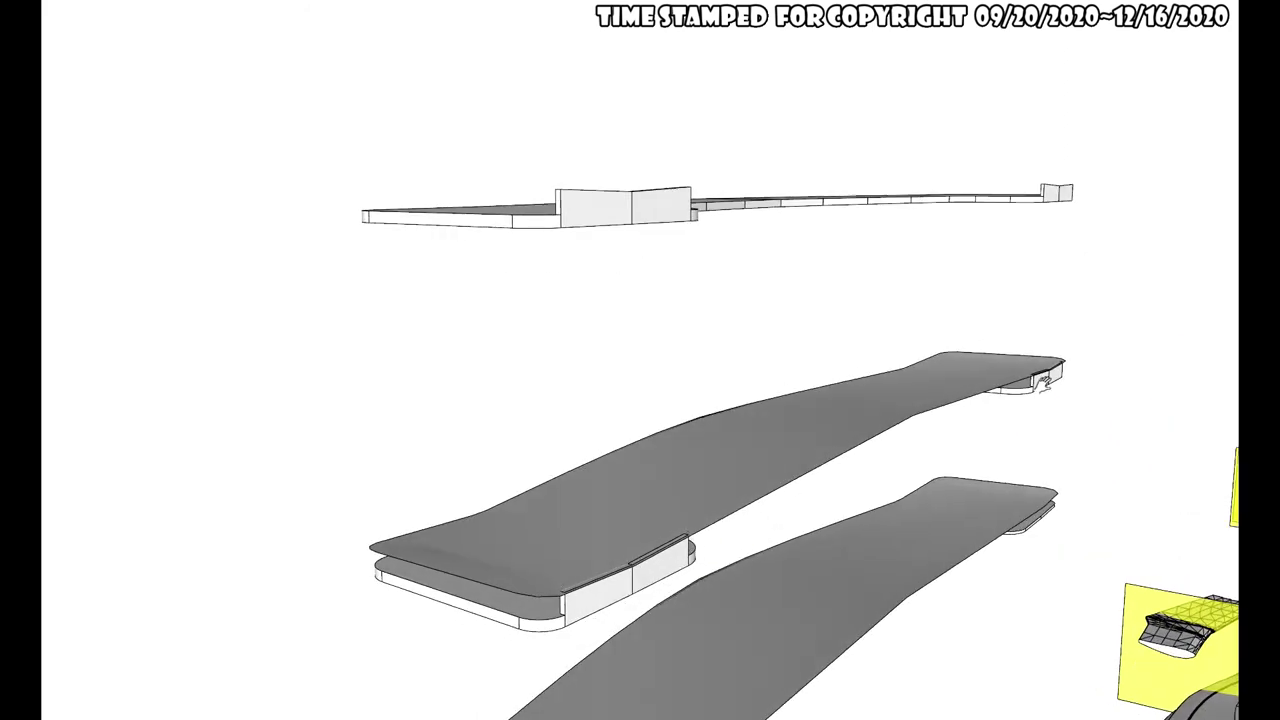
{"action": "middle_click_drag", "start_coordinate": [663, 226], "coordinate": [685, 415]}
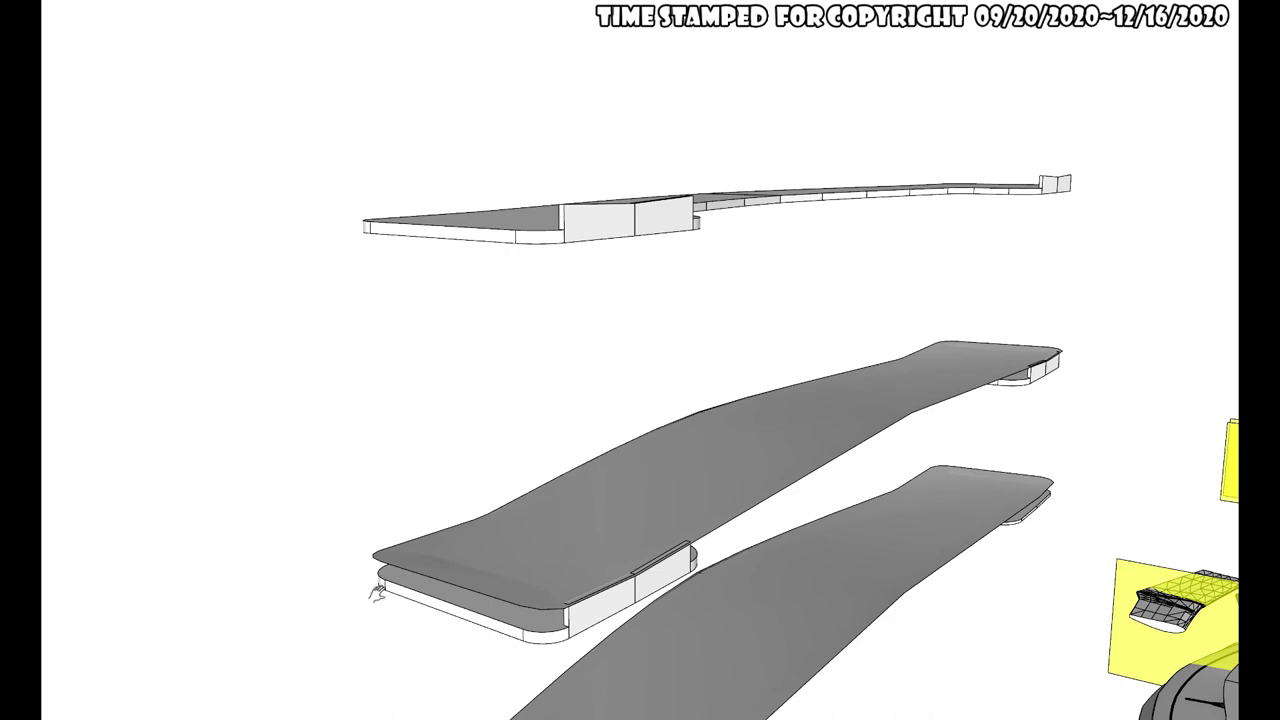
{"action": "middle_click_drag", "start_coordinate": [377, 592], "coordinate": [484, 520]}
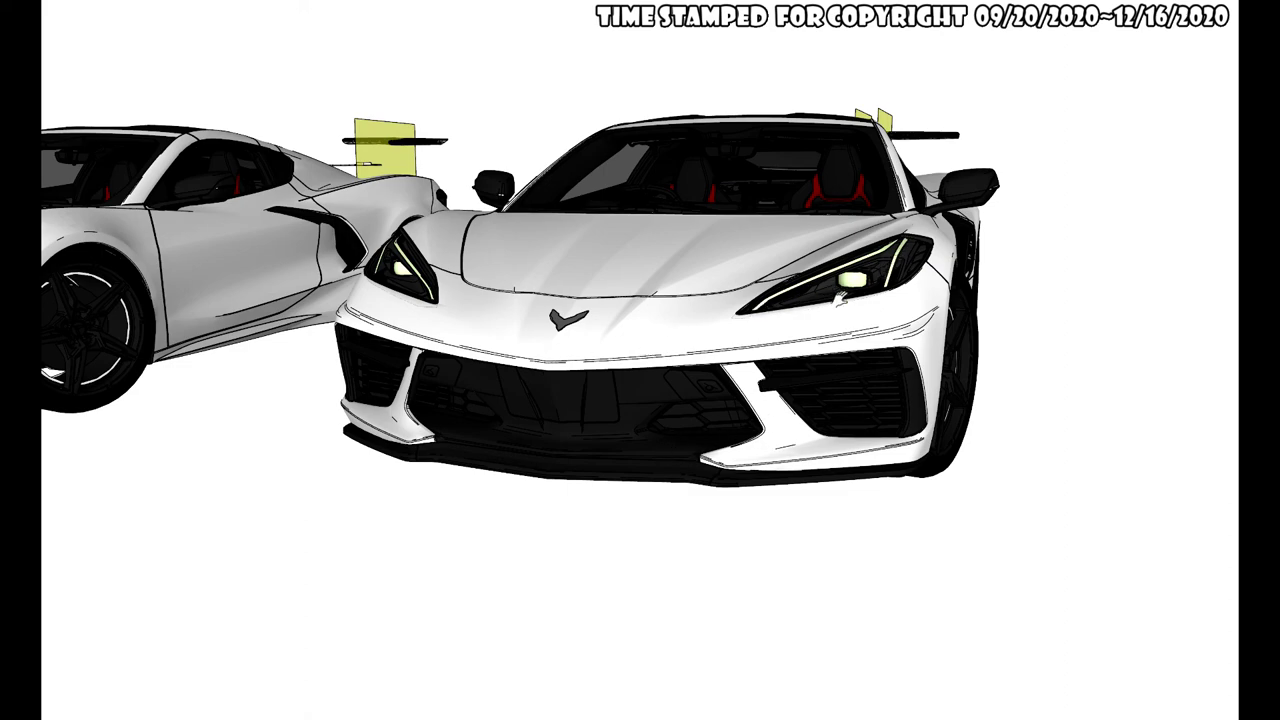
Step: Inspect the white car from front and rear, checking the wing between the yellow planes and its curved black support
{"action": "middle_click_drag", "start_coordinate": [643, 311], "coordinate": [787, 362]}
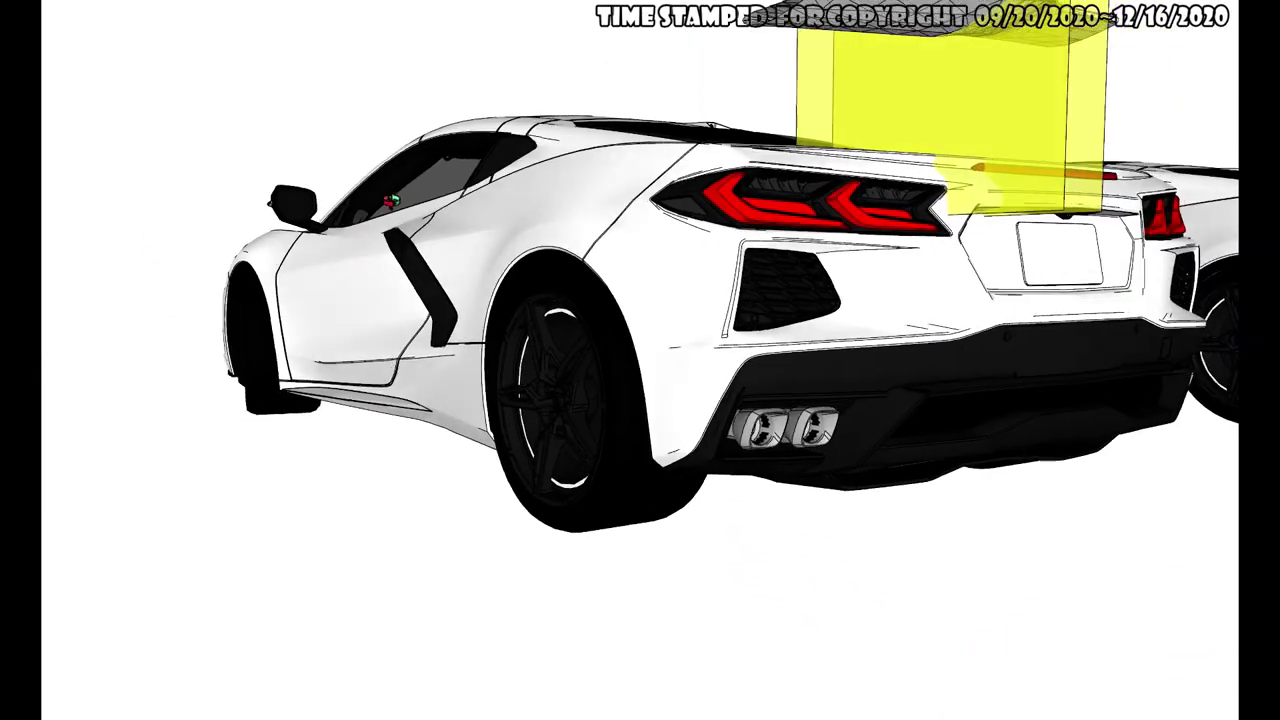
{"action": "middle_click_drag", "start_coordinate": [880, 325], "coordinate": [492, 287]}
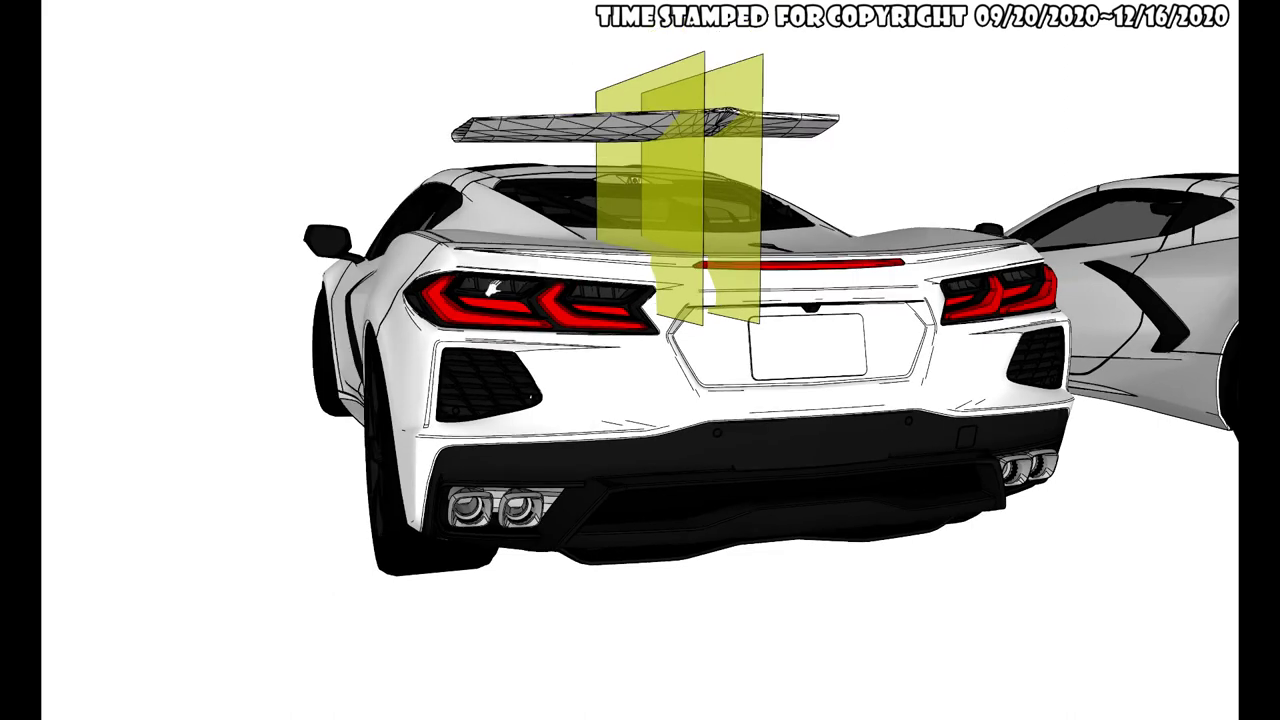
{"action": "middle_click_drag", "start_coordinate": [873, 373], "coordinate": [855, 379]}
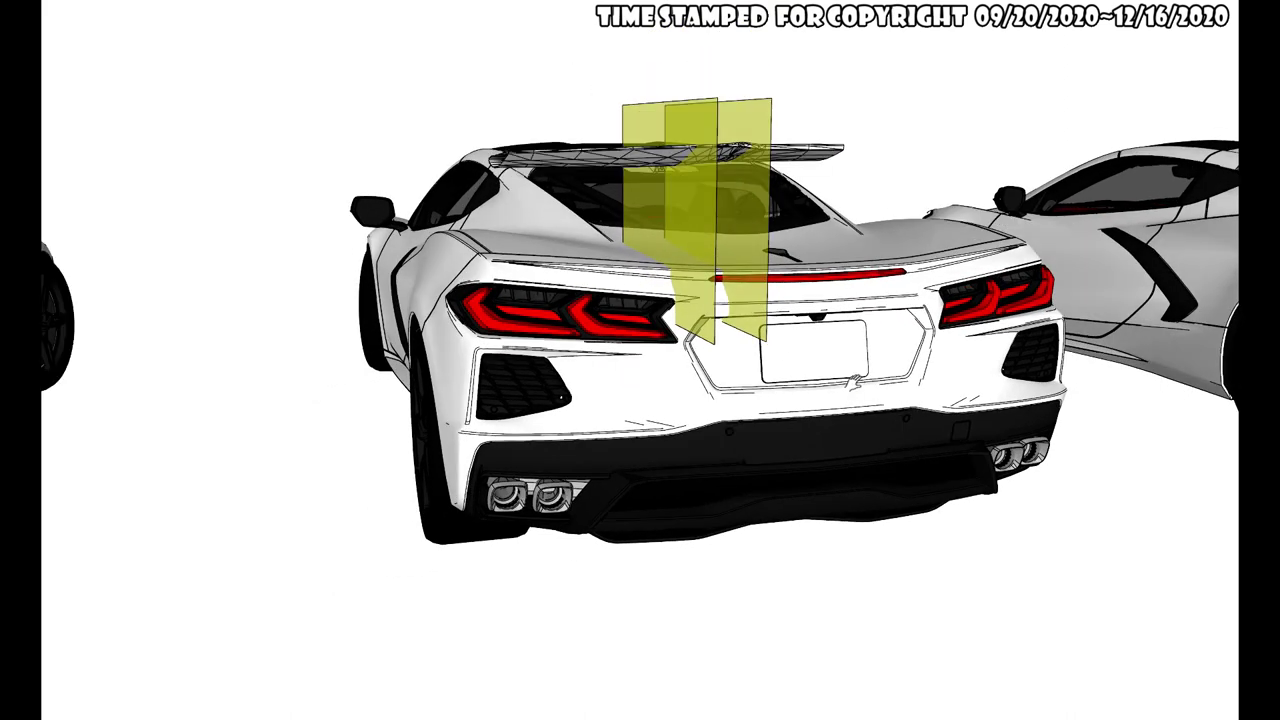
{"action": "scroll", "coordinate": [900, 360], "scroll_direction": "down", "scroll_amount": 1}
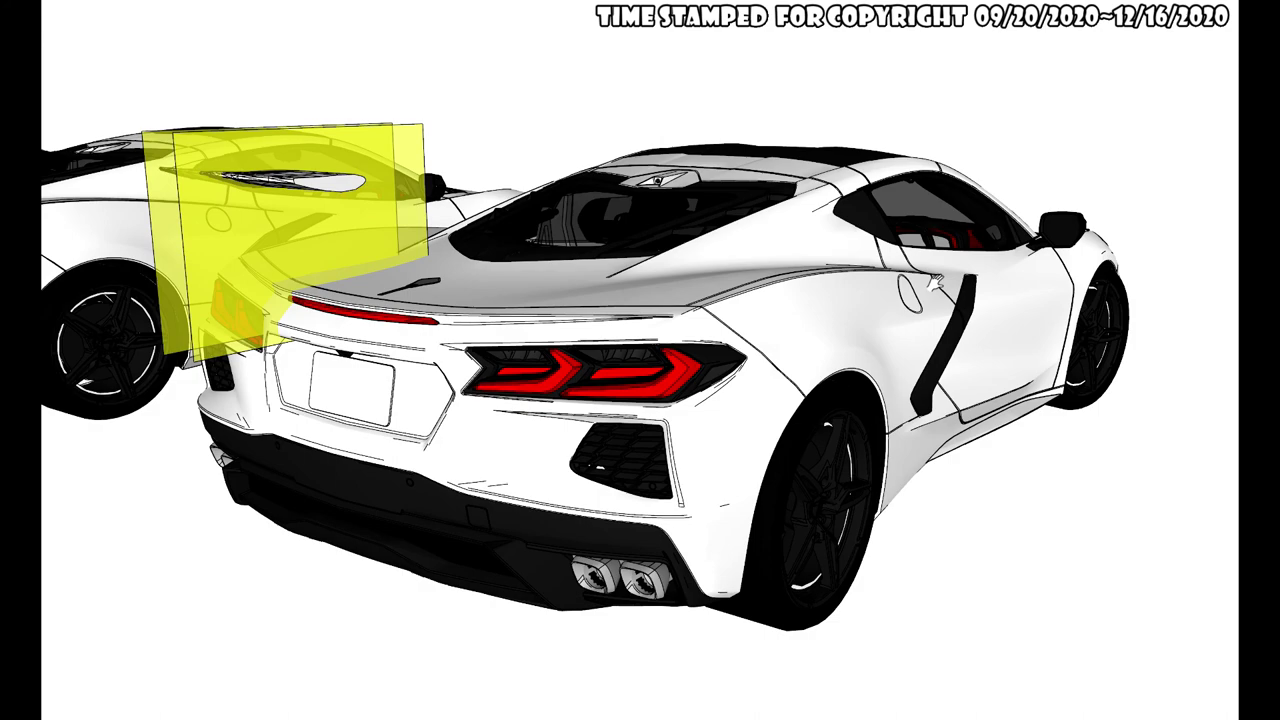
{"action": "scroll", "coordinate": [990, 302], "scroll_direction": "down", "scroll_amount": 4}
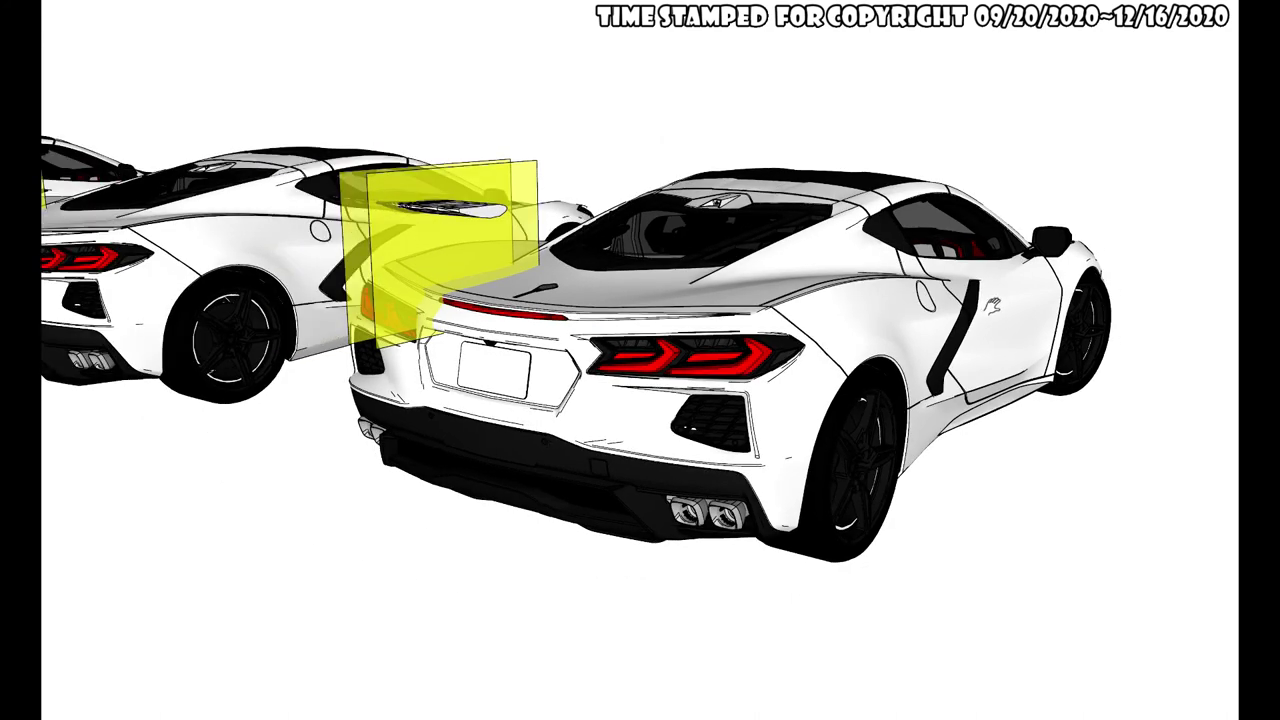
{"action": "mouse_move", "coordinate": [693, 325]}
{"action": "middle_mouse_down", "text": "shift"}
{"action": "mouse_move", "coordinate": [894, 350]}
{"action": "mouse_move", "coordinate": [1110, 400]}
{"action": "middle_mouse_up", "text": "shift"}
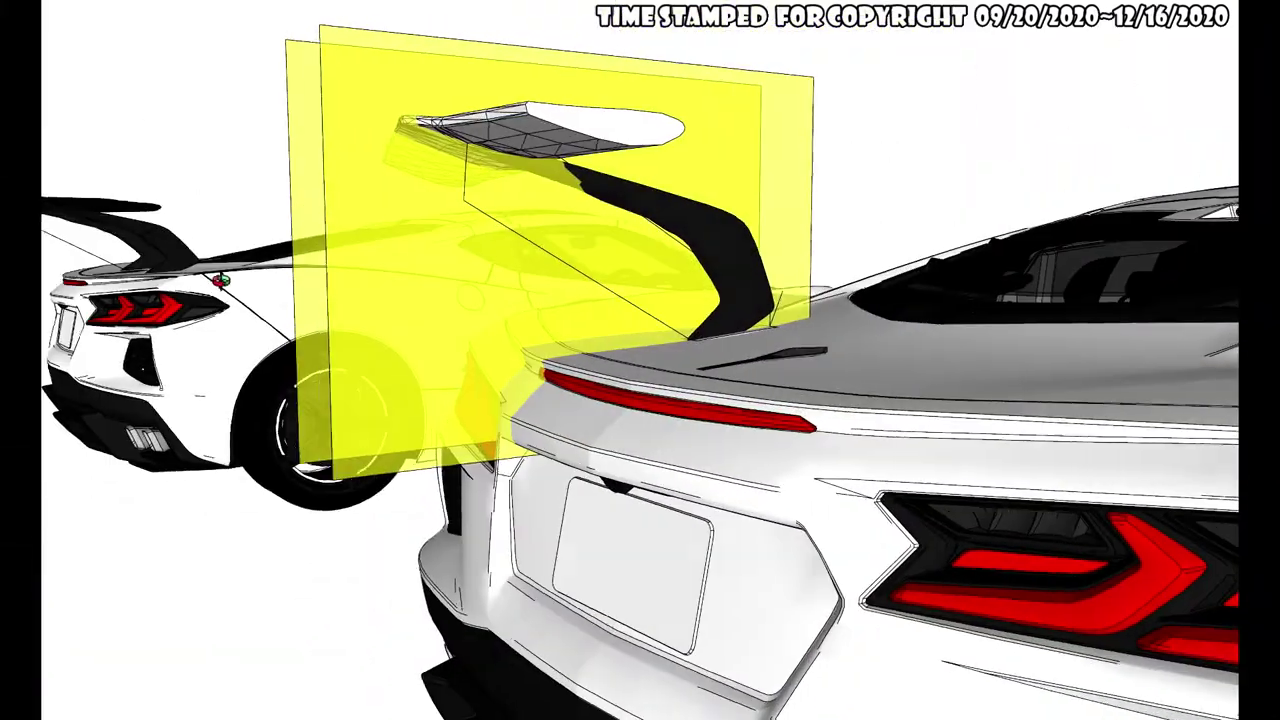
{"action": "scroll", "coordinate": [615, 300], "scroll_direction": "down", "scroll_amount": 6}
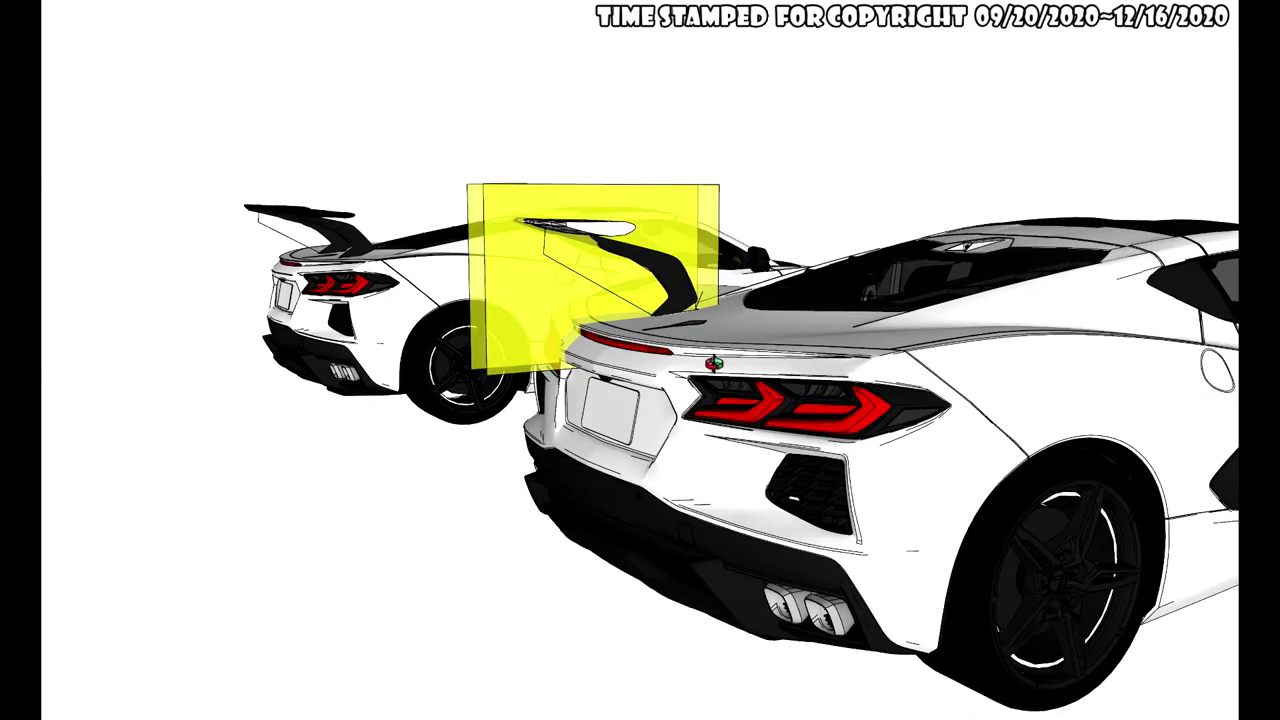
{"action": "middle_click_drag", "start_coordinate": [635, 278], "coordinate": [655, 258]}
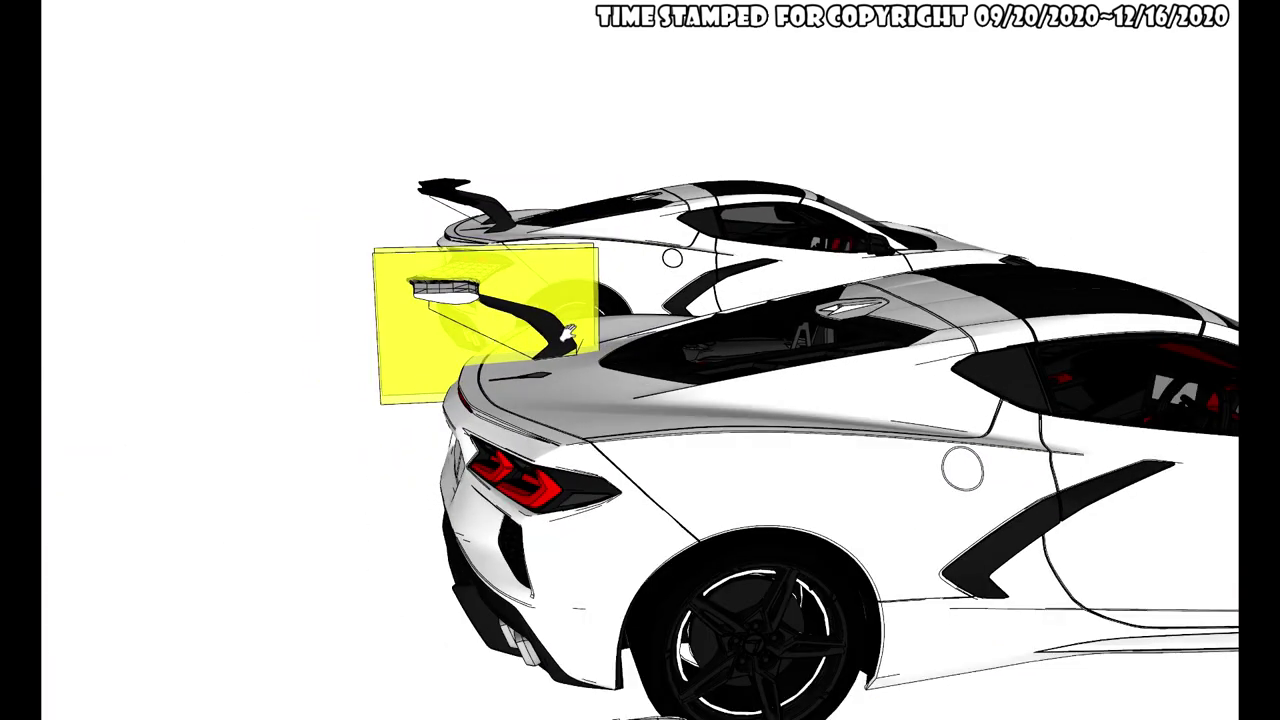
{"action": "scroll", "coordinate": [481, 209], "scroll_direction": "up", "scroll_amount": 6}
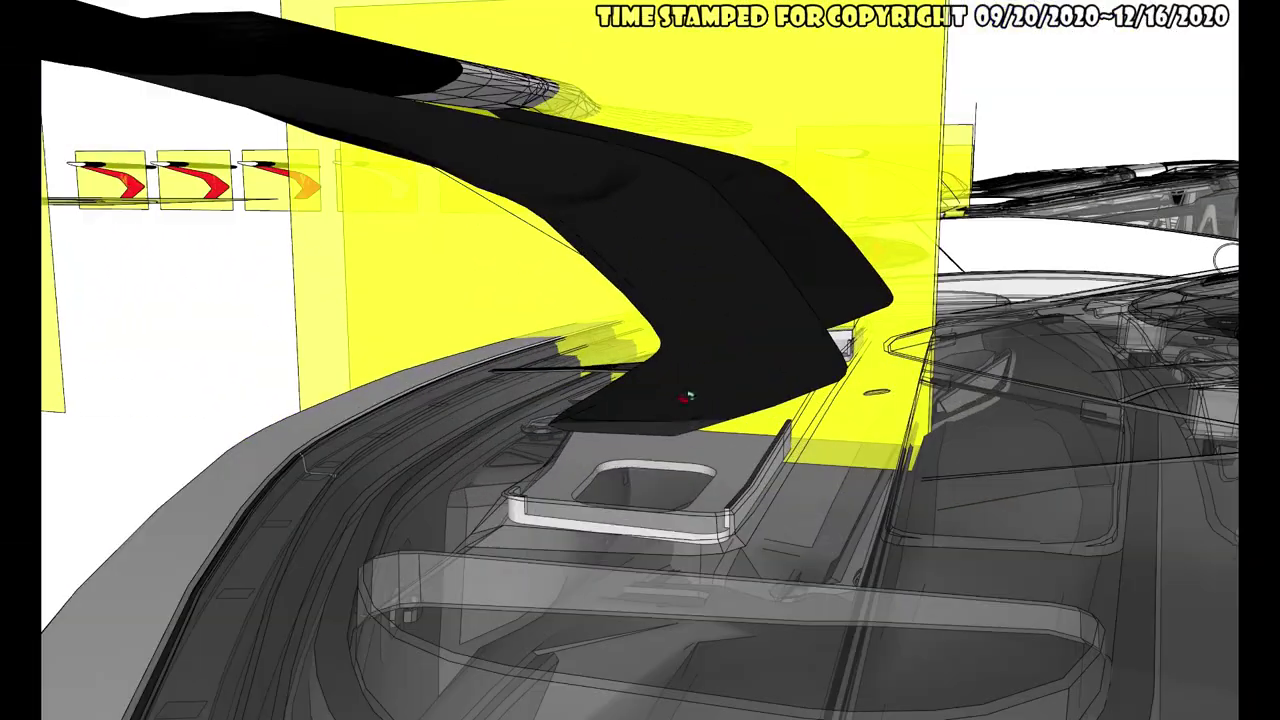
Step: Examine the black curved support on the rear deck and its profile outlines on the red and yellow planes
{"action": "mouse_move", "coordinate": [686, 398]}
{"action": "middle_mouse_down"}
{"action": "mouse_move", "coordinate": [766, 375]}
{"action": "mouse_move", "coordinate": [849, 387]}
{"action": "mouse_move", "coordinate": [671, 506]}
{"action": "mouse_move", "coordinate": [409, 623]}
{"action": "mouse_move", "coordinate": [565, 530]}
{"action": "mouse_move", "coordinate": [857, 243]}
{"action": "middle_mouse_up"}
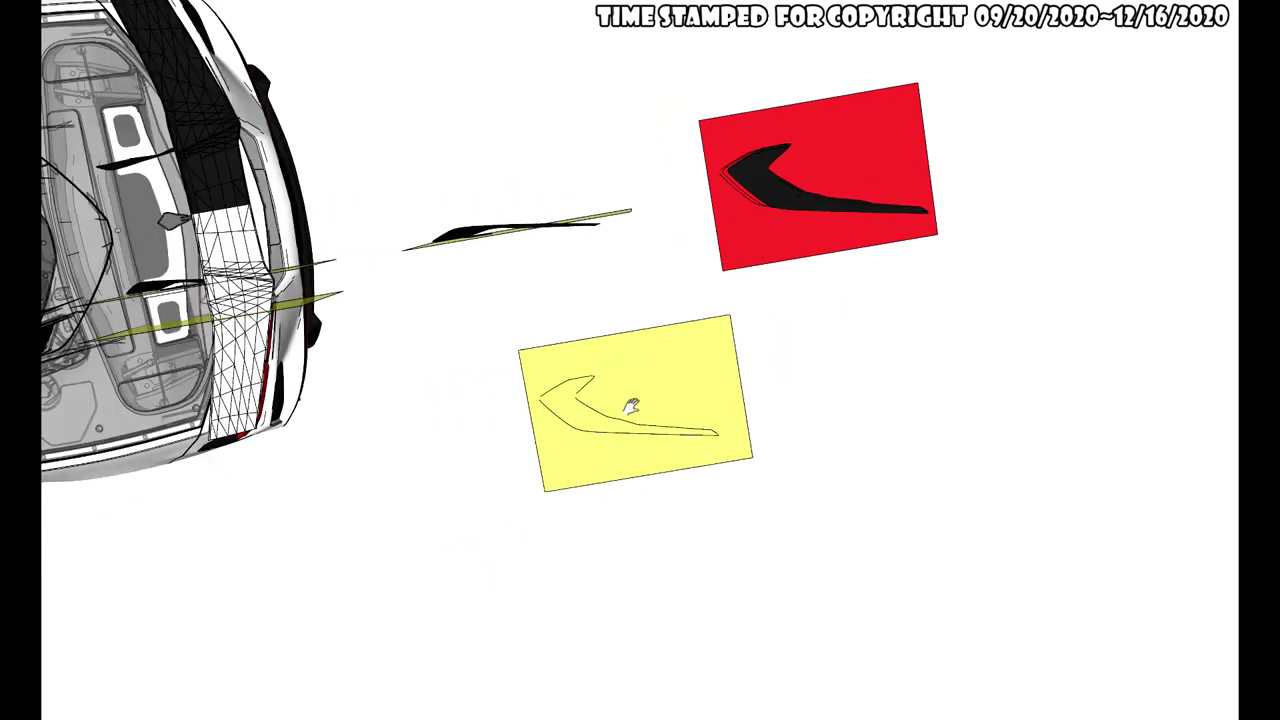
{"action": "scroll", "coordinate": [826, 189], "scroll_direction": "down", "scroll_amount": 5}
{"action": "left_click_drag", "start_coordinate": [678, 598], "coordinate": [743, 470]}
{"action": "scroll", "coordinate": [743, 470], "scroll_direction": "up", "scroll_amount": 2}
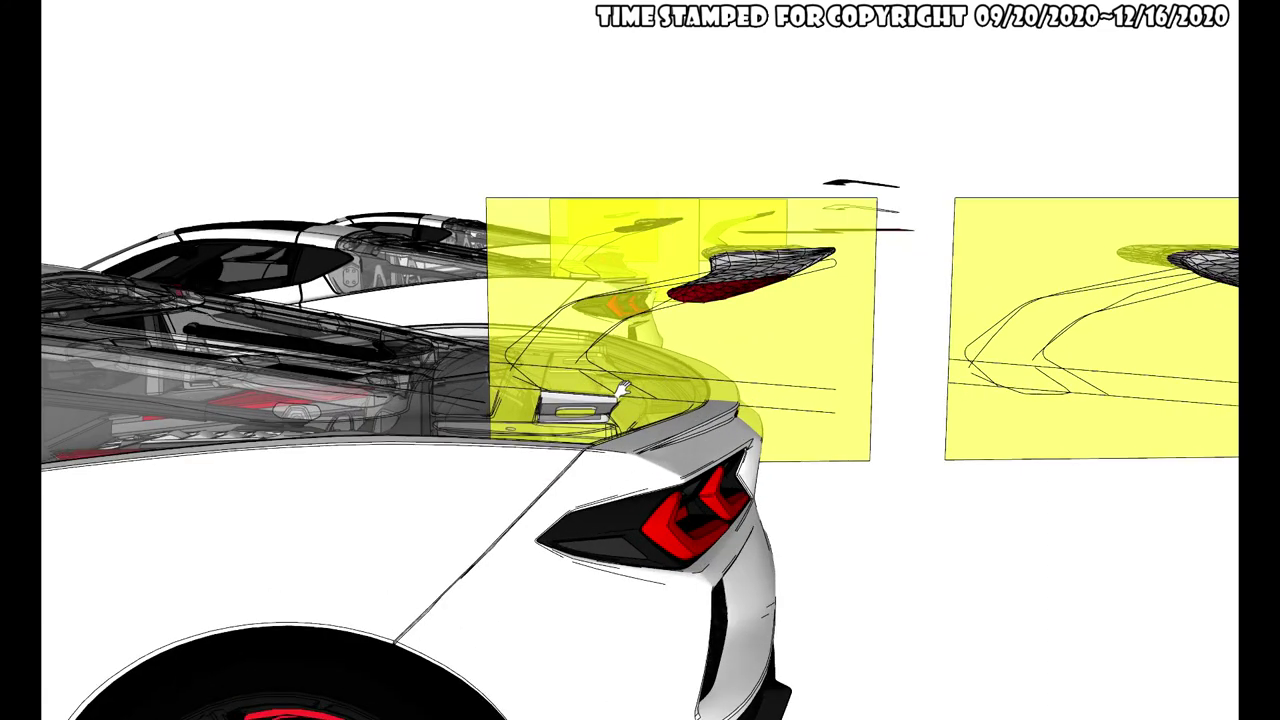
{"action": "middle_click_drag", "start_coordinate": [801, 356], "coordinate": [807, 319]}
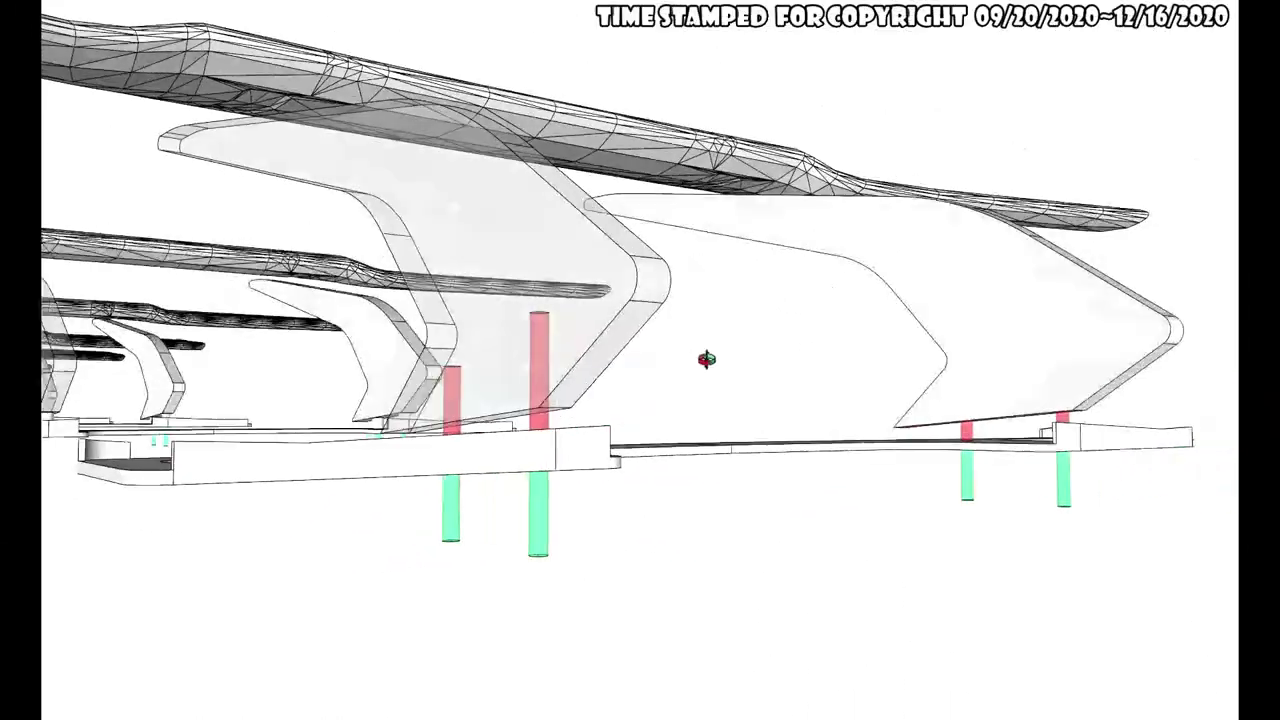
Step: Inspect the wing supports' base plates, mounting pins and slotted holes, and the separate slotted brackets beneath the wing
{"action": "middle_click_drag", "start_coordinate": [707, 359], "coordinate": [814, 377]}
{"action": "middle_click_drag", "start_coordinate": [528, 354], "coordinate": [1037, 388], "text": "shift"}
{"action": "scroll", "coordinate": [1091, 387], "scroll_direction": "down", "scroll_amount": 4}
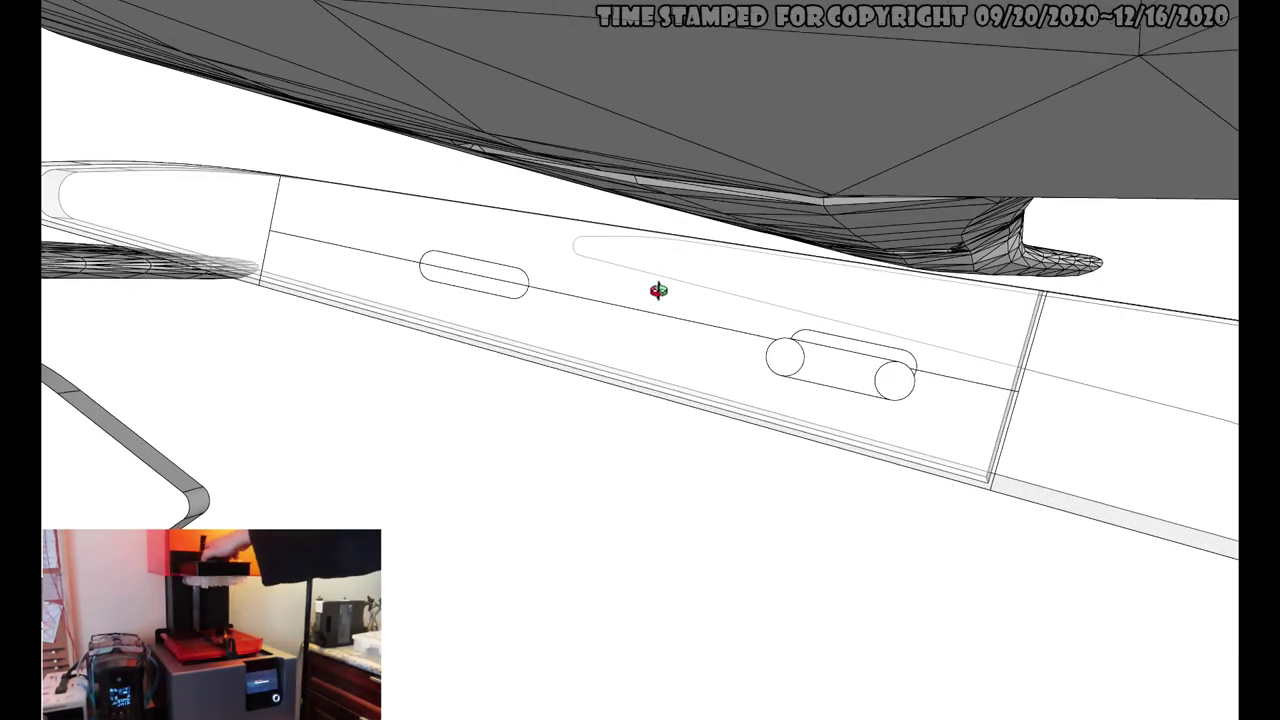
{"action": "middle_click_drag", "start_coordinate": [638, 215], "coordinate": [650, 185]}
{"action": "middle_click_drag", "start_coordinate": [577, 410], "coordinate": [1097, 371]}
{"action": "scroll", "coordinate": [1105, 372], "scroll_direction": "down", "scroll_amount": 3}
{"action": "scroll", "coordinate": [1108, 373], "scroll_direction": "down", "scroll_amount": 8}
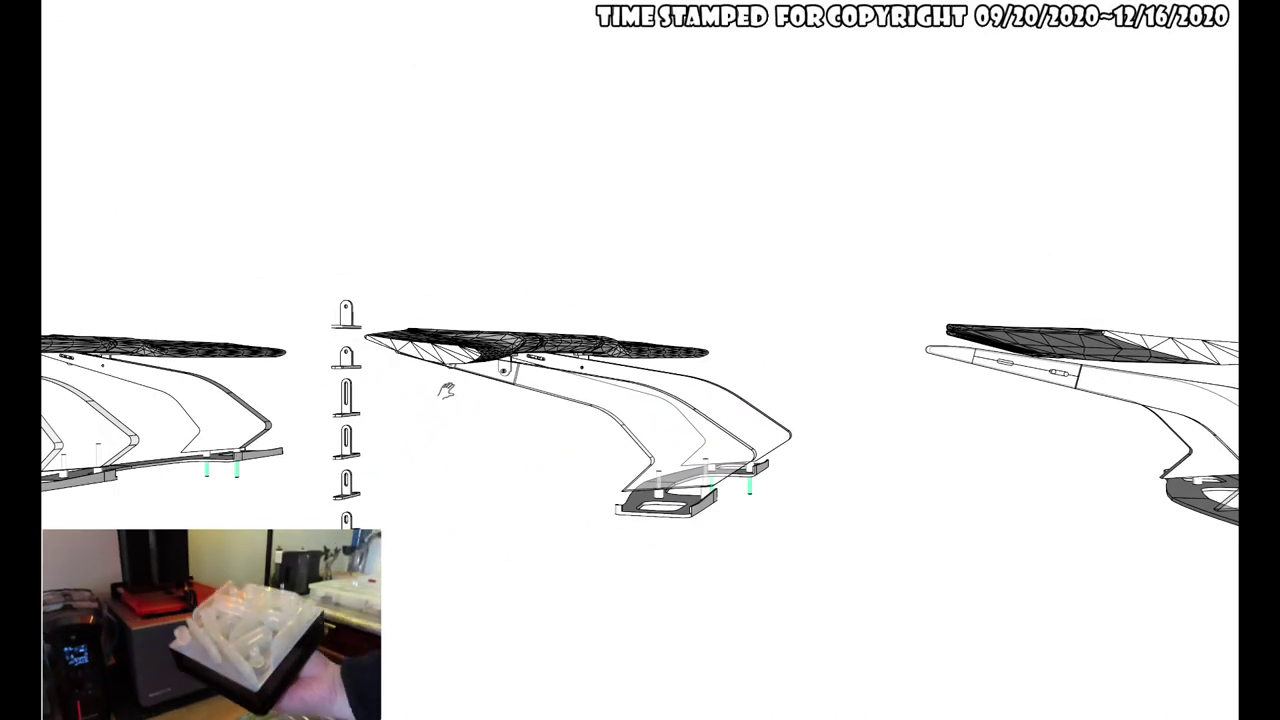
{"action": "scroll", "coordinate": [350, 386], "scroll_direction": "up", "scroll_amount": 5}
{"action": "middle_click_drag", "start_coordinate": [333, 391], "coordinate": [692, 229]}
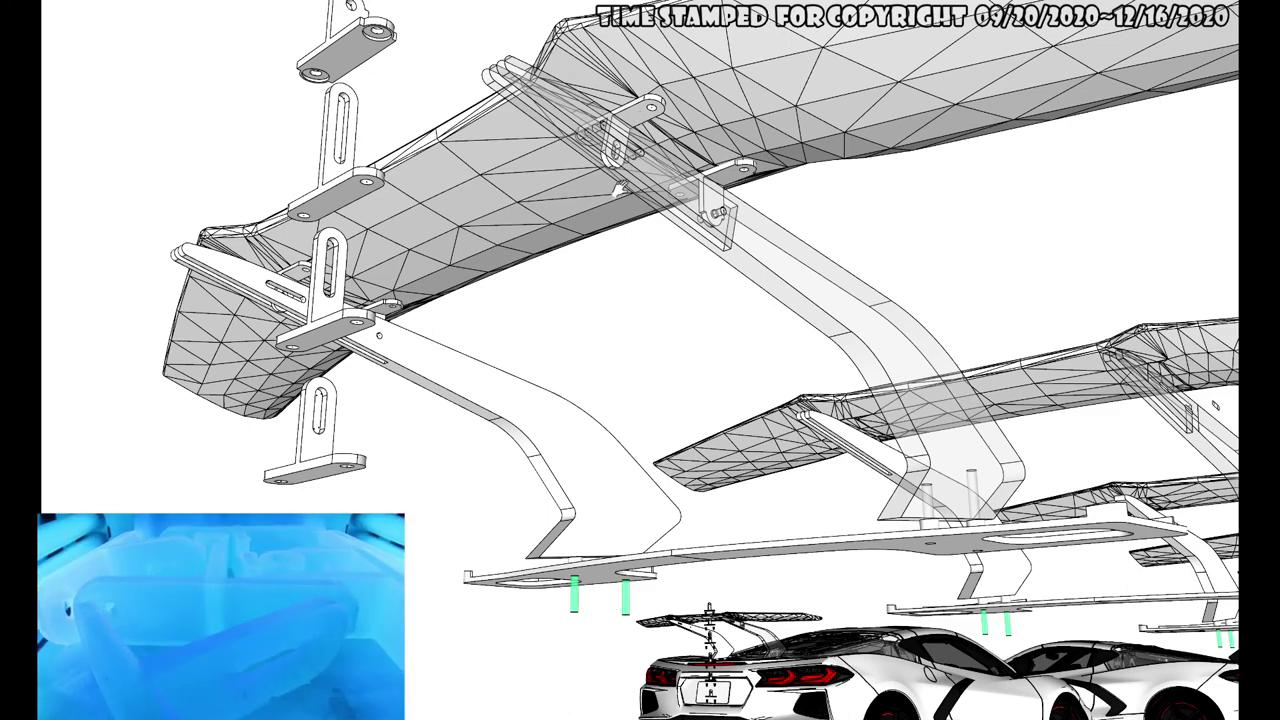
{"action": "middle_click_drag", "start_coordinate": [618, 190], "coordinate": [617, 244]}
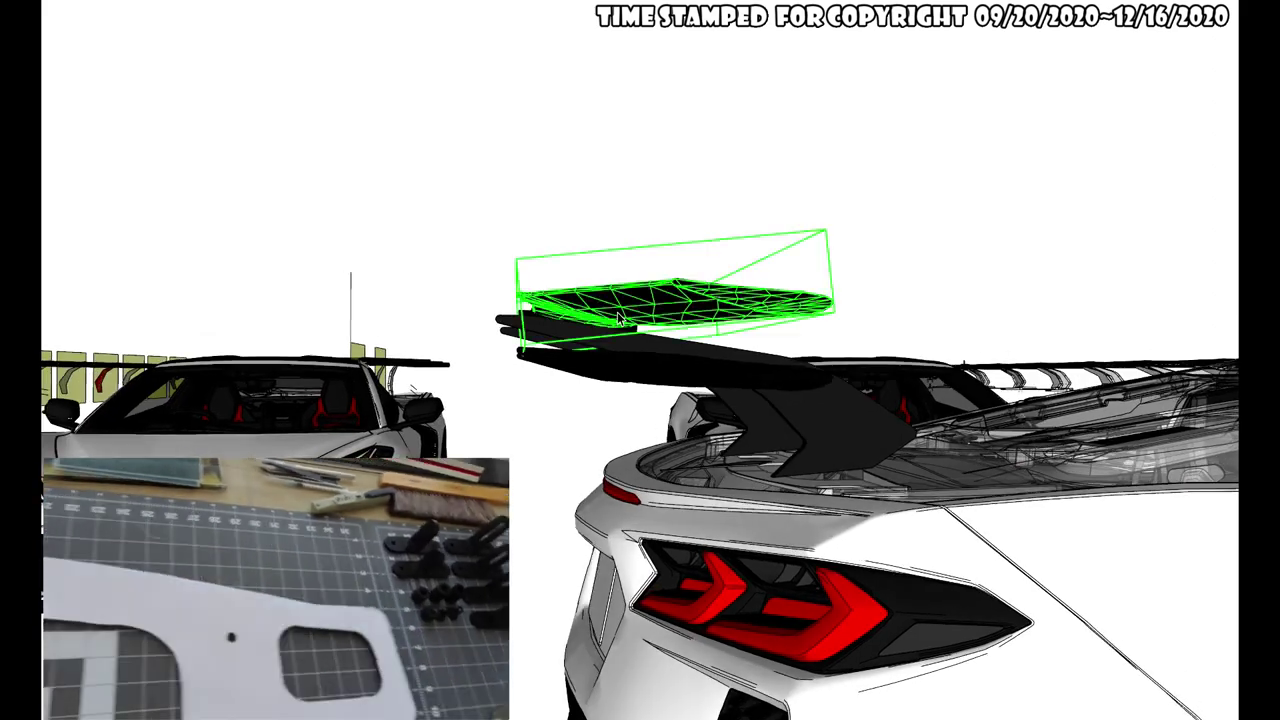
Step: Delete the raised upper wing meshes at the white car's rear, keeping the lower black wing and its supports
{"action": "key", "text": "Delete"}
{"action": "left_click", "coordinate": [609, 318]}
{"action": "key", "text": "Delete"}
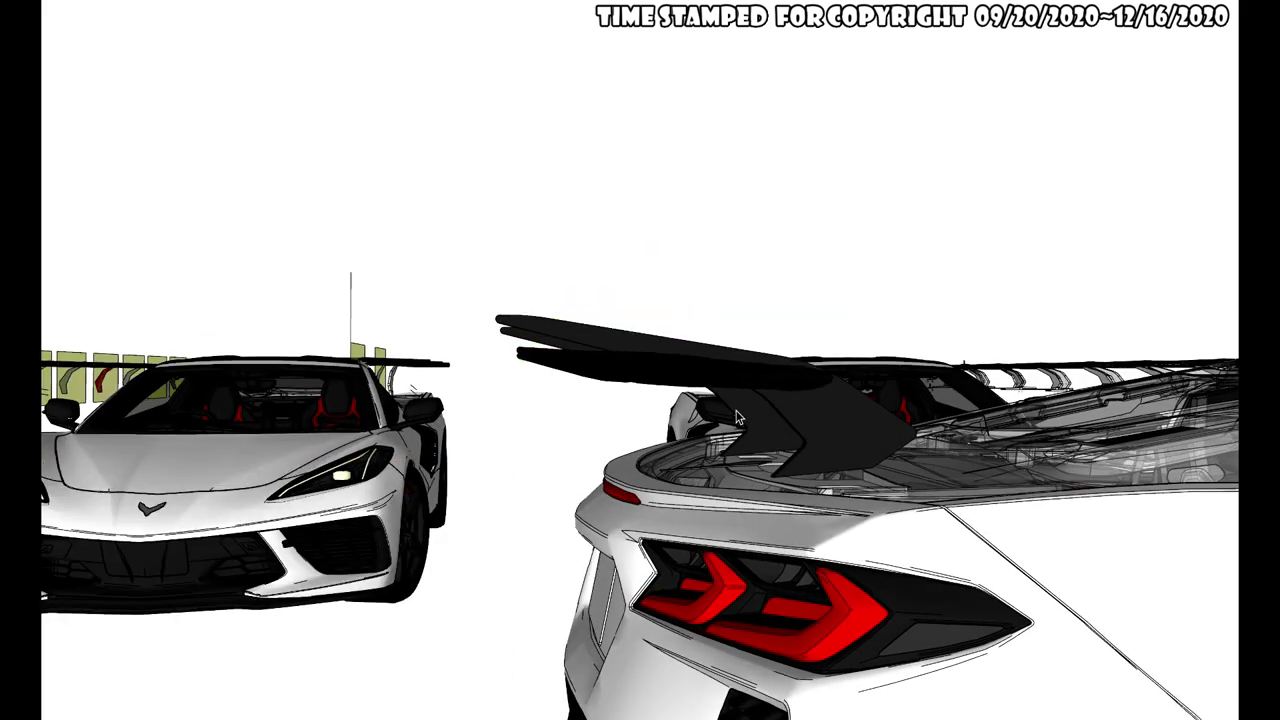
{"action": "scroll", "coordinate": [327, 405], "scroll_direction": "down", "scroll_amount": 2}
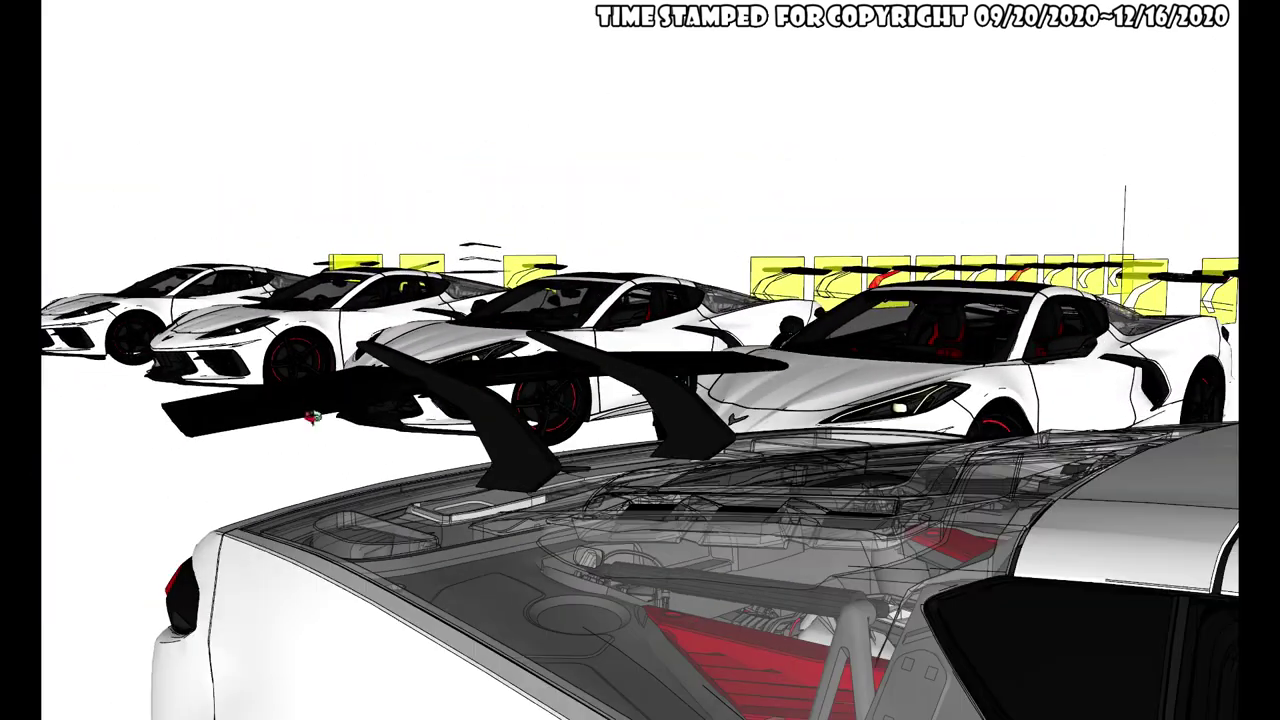